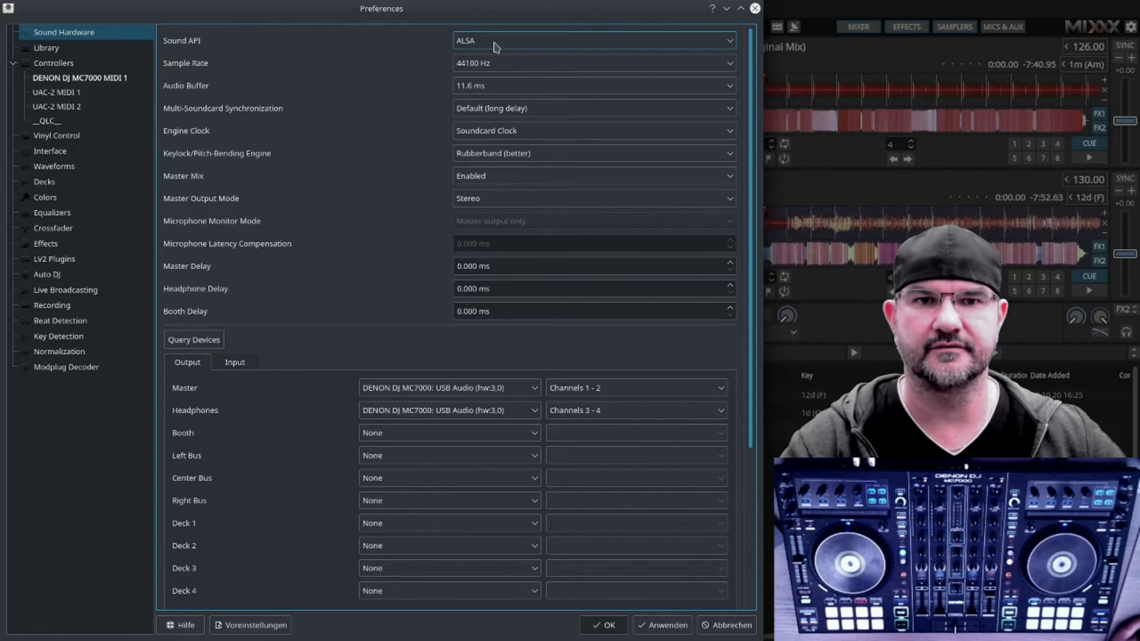
Step: Select ALSA as the sound API and review the available sample rates
{"action": "left_click", "coordinate": [542, 44]}
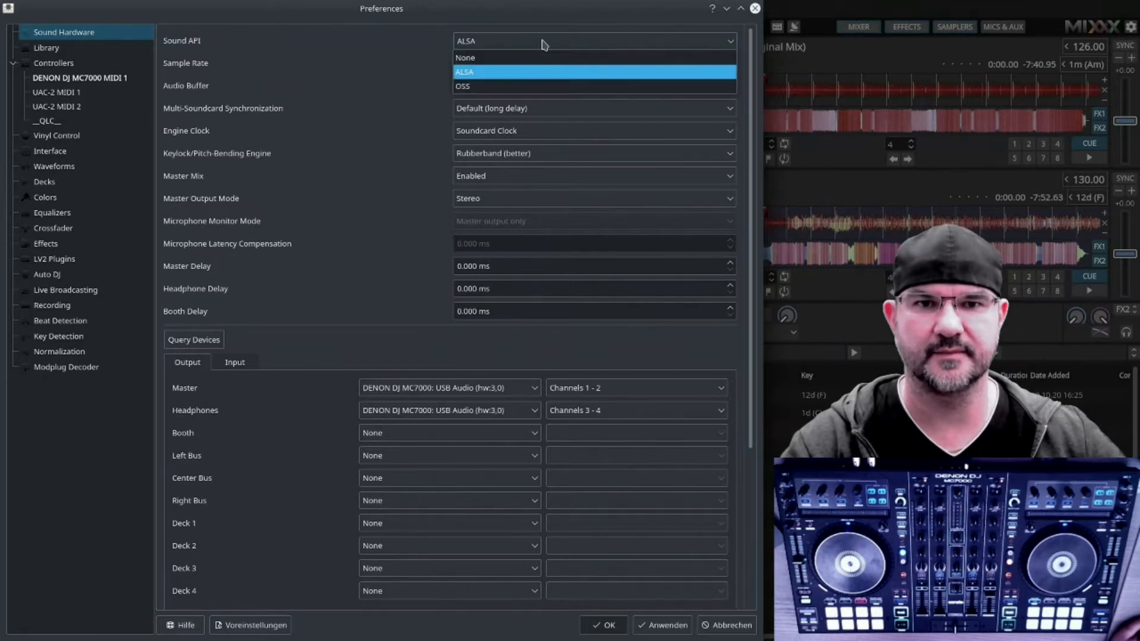
{"action": "left_click", "coordinate": [512, 73]}
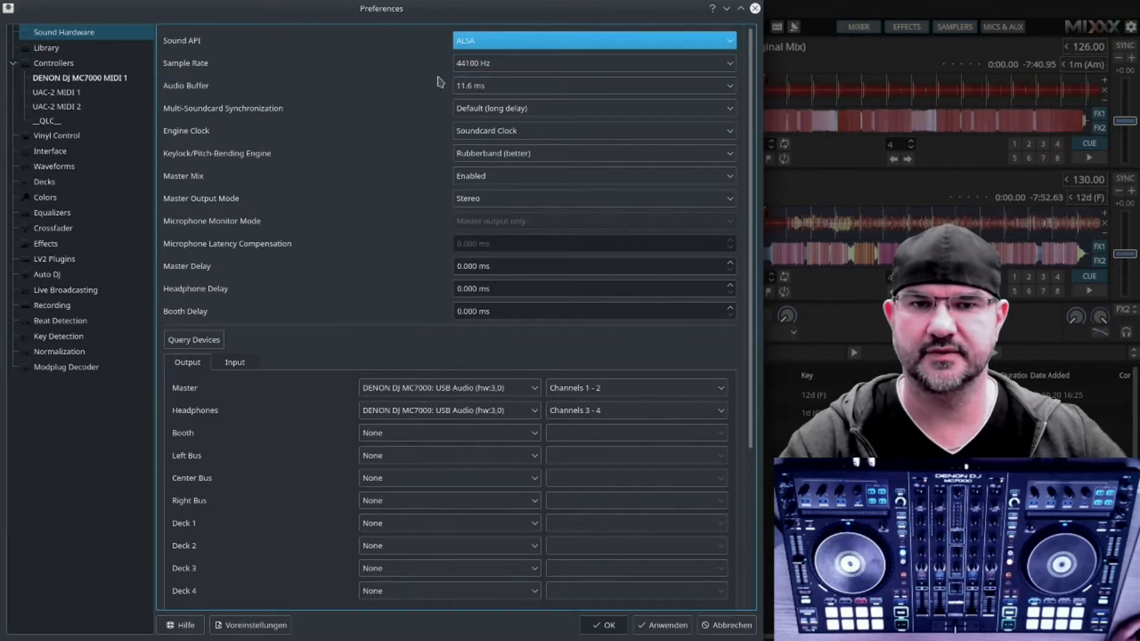
{"action": "left_click", "coordinate": [503, 66]}
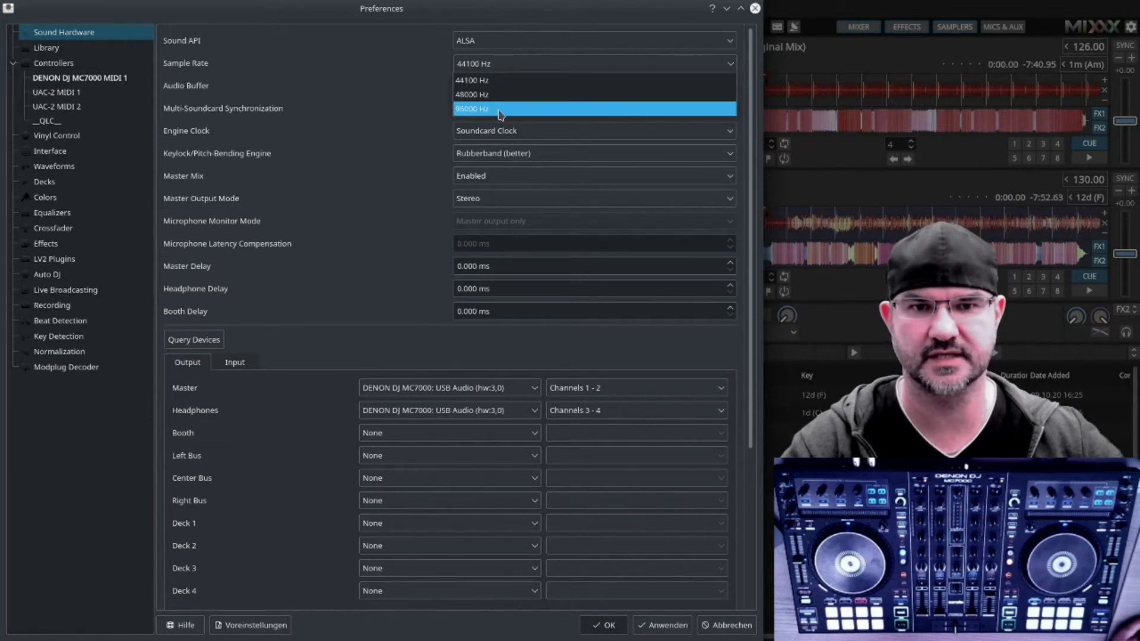
{"action": "left_click", "coordinate": [498, 68]}
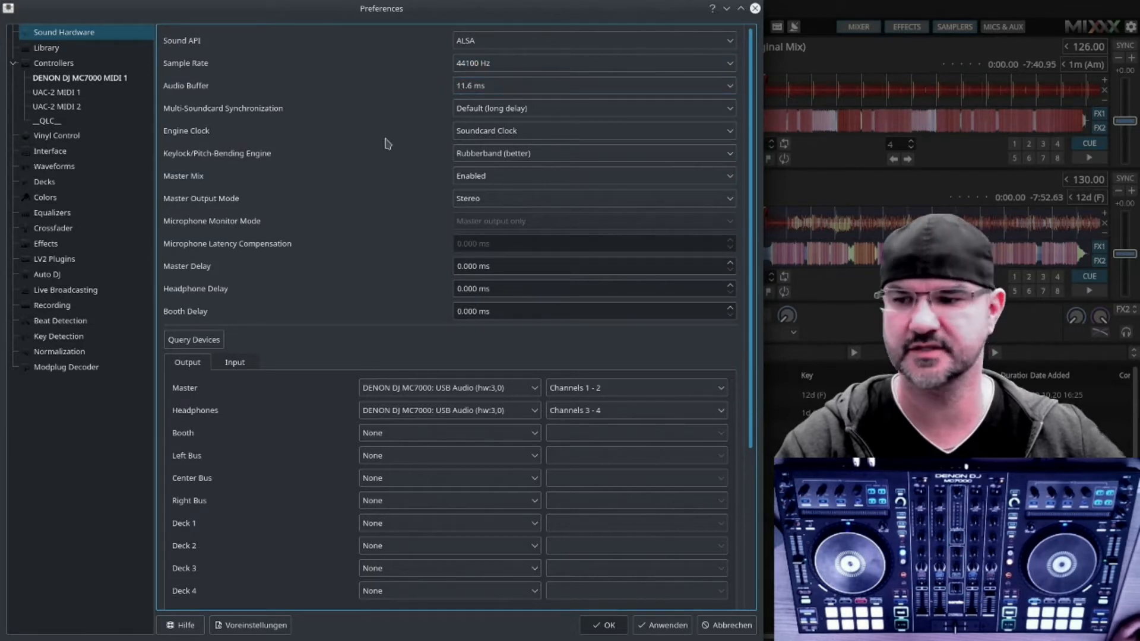
Step: Set the audio buffer to 2.9 ms and apply the change
{"action": "scroll", "coordinate": [410, 155], "scroll_direction": "down", "scroll_amount": 3}
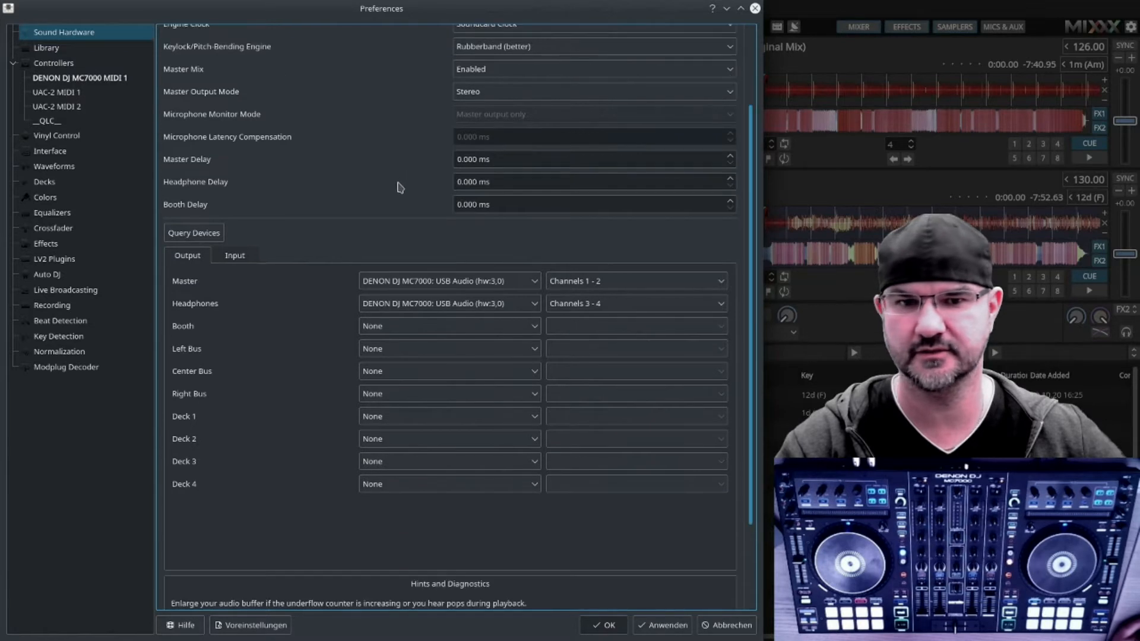
{"action": "scroll", "coordinate": [276, 297], "scroll_direction": "down", "scroll_amount": 3}
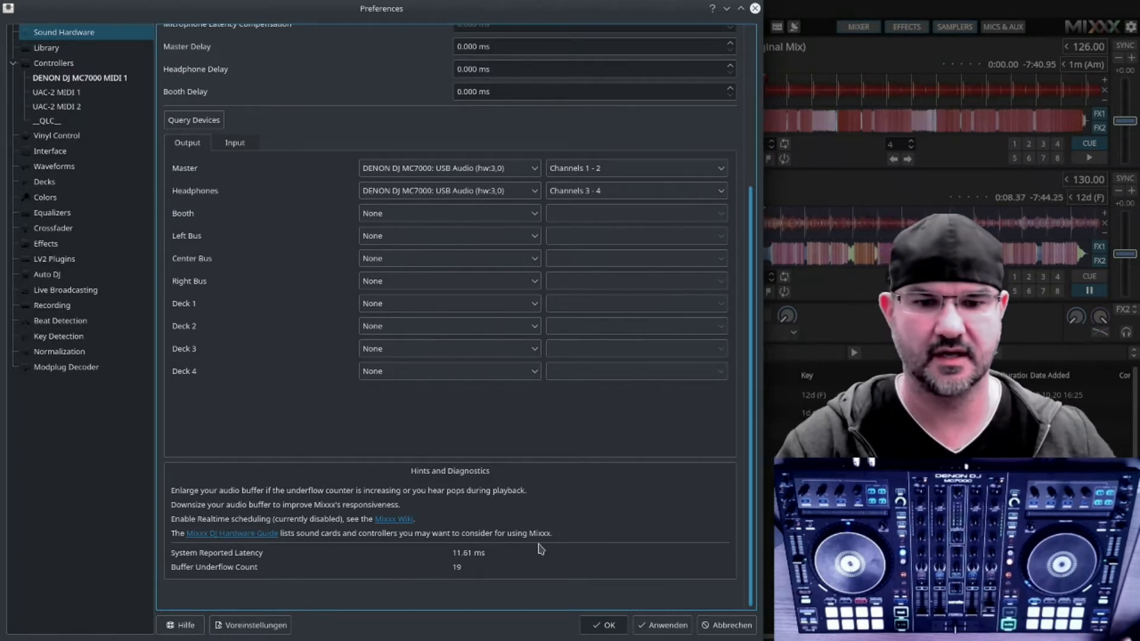
{"action": "scroll", "coordinate": [486, 478], "scroll_direction": "up", "scroll_amount": 5}
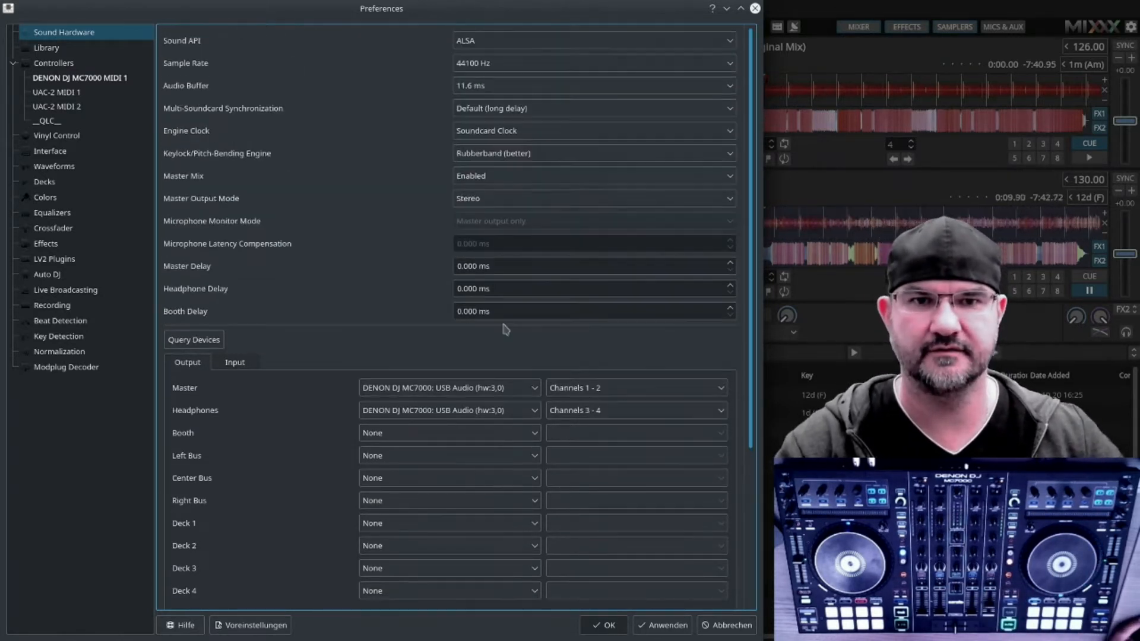
{"action": "left_click", "coordinate": [495, 86]}
{"action": "left_click", "coordinate": [493, 117]}
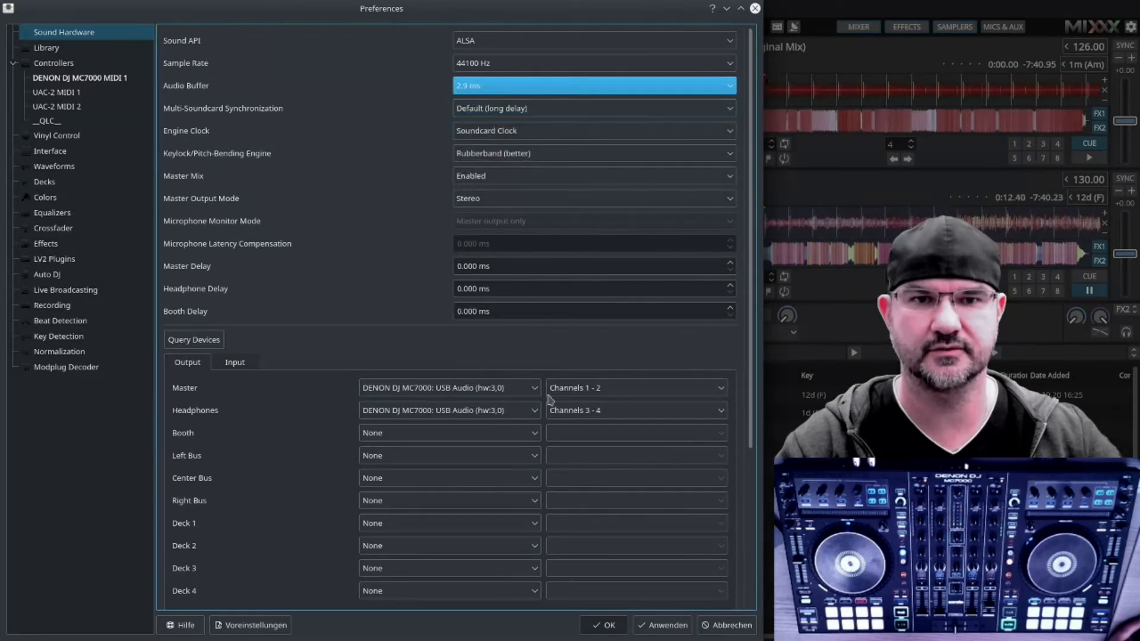
{"action": "left_click", "coordinate": [642, 625]}
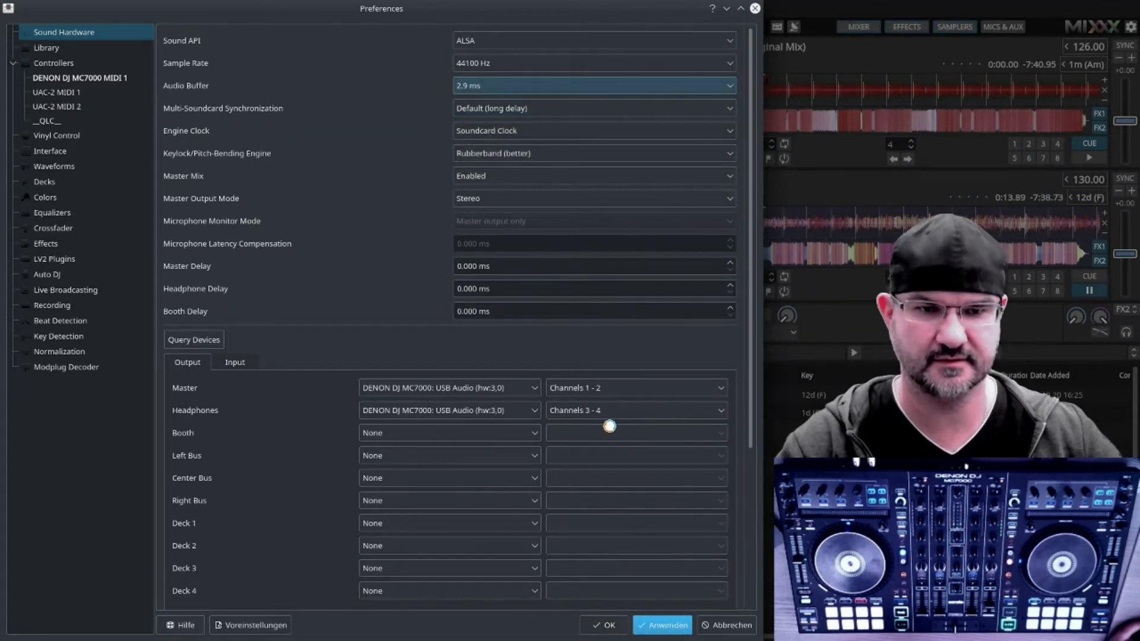
Step: Set the audio buffer to 1.45 ms and apply the change
{"action": "left_click", "coordinate": [563, 287]}
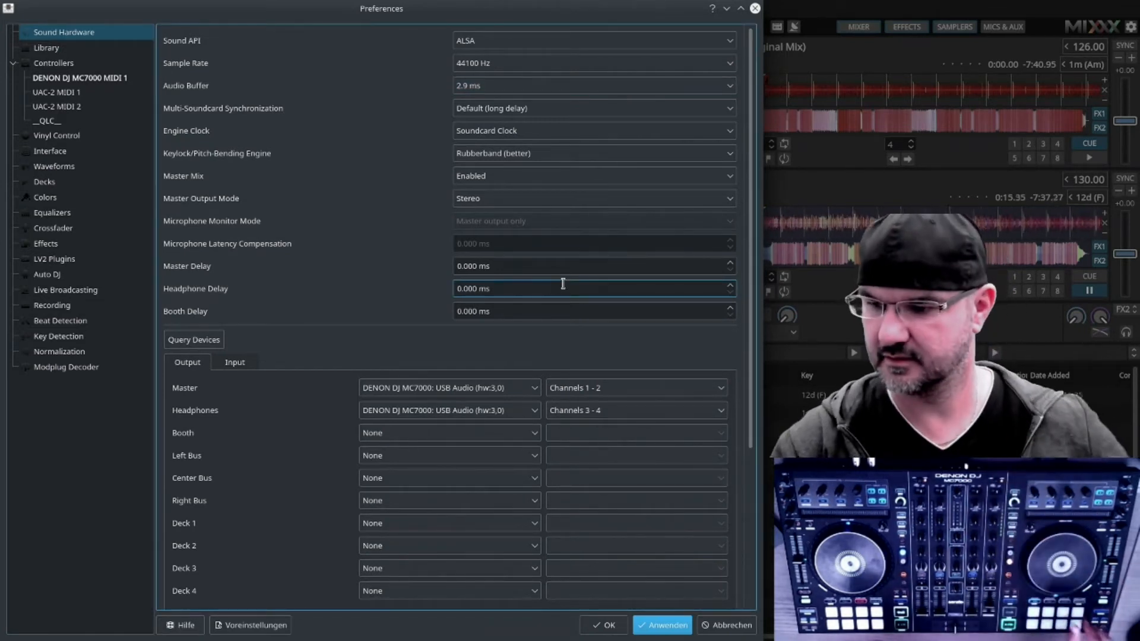
{"action": "scroll", "coordinate": [326, 469], "scroll_direction": "down", "scroll_amount": 5}
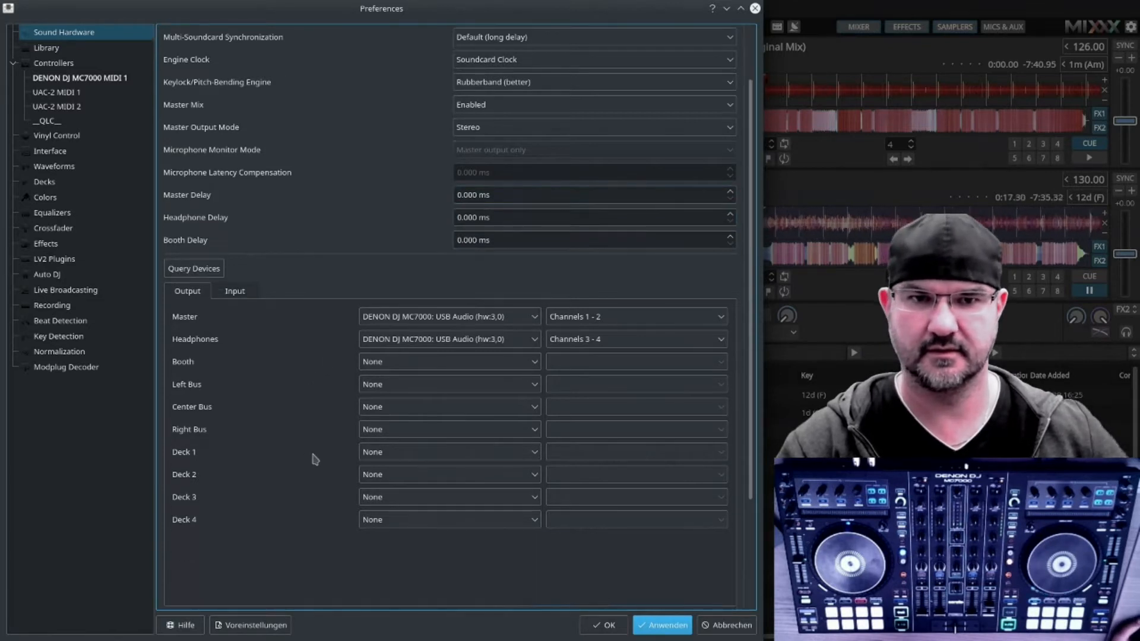
{"action": "scroll", "coordinate": [326, 478], "scroll_direction": "down", "scroll_amount": 1}
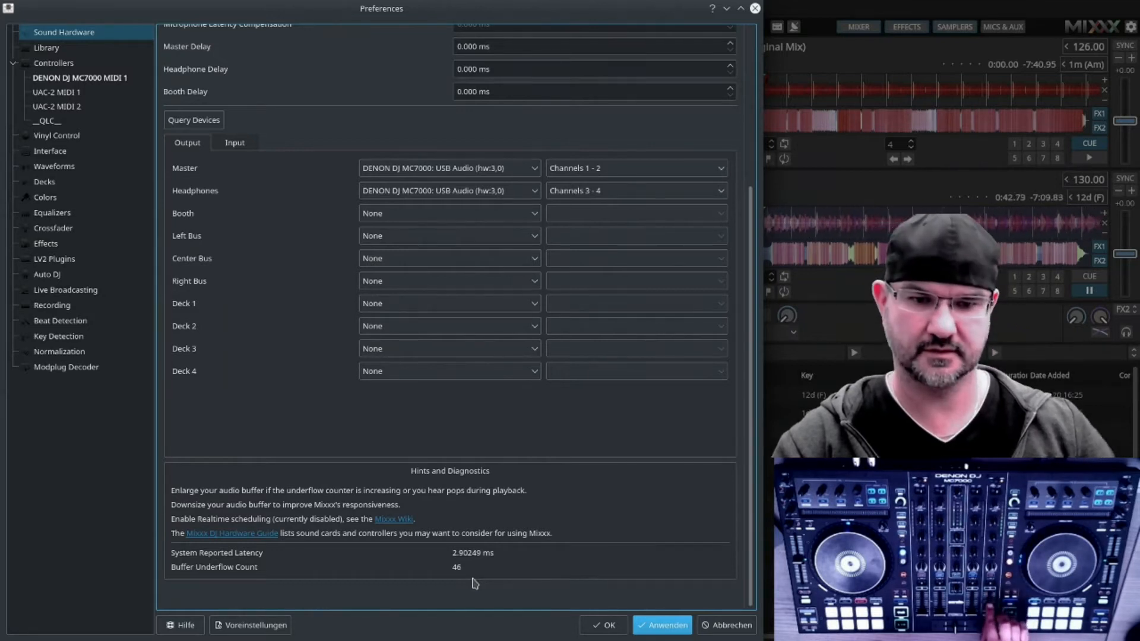
{"action": "scroll", "coordinate": [389, 231], "scroll_direction": "up", "scroll_amount": 5}
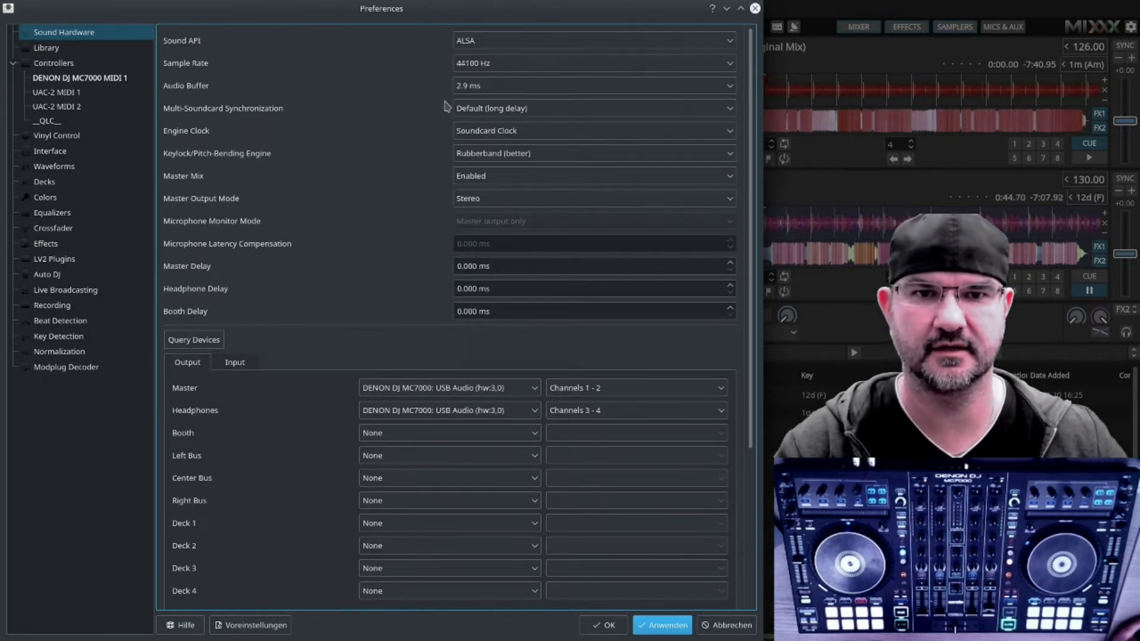
{"action": "left_click", "coordinate": [482, 89]}
{"action": "left_click", "coordinate": [480, 105]}
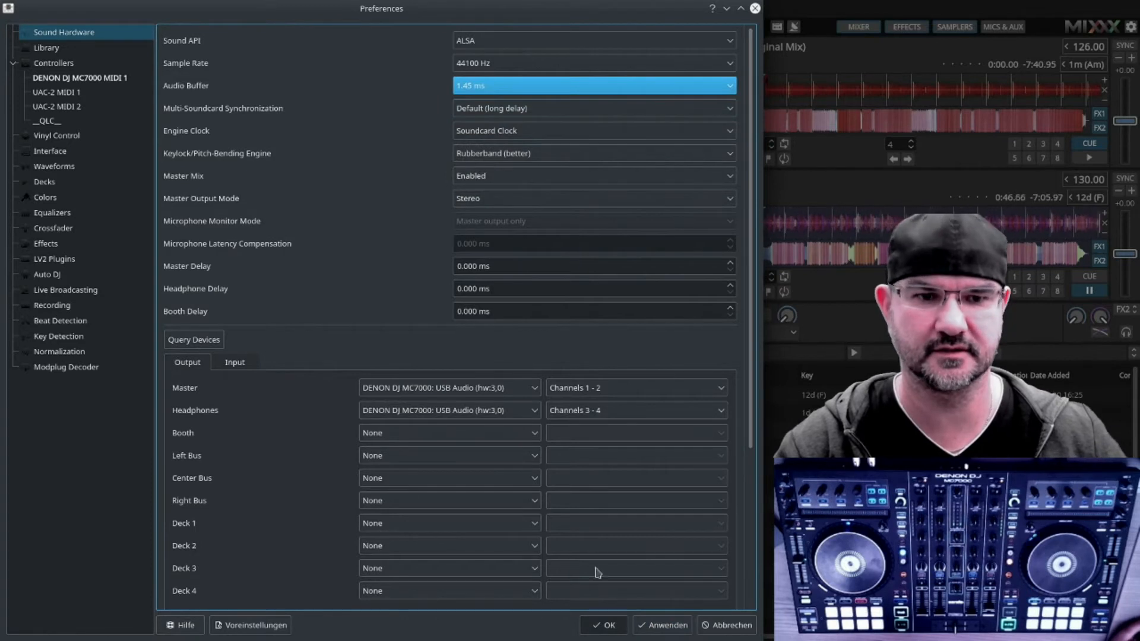
{"action": "left_click", "coordinate": [653, 625]}
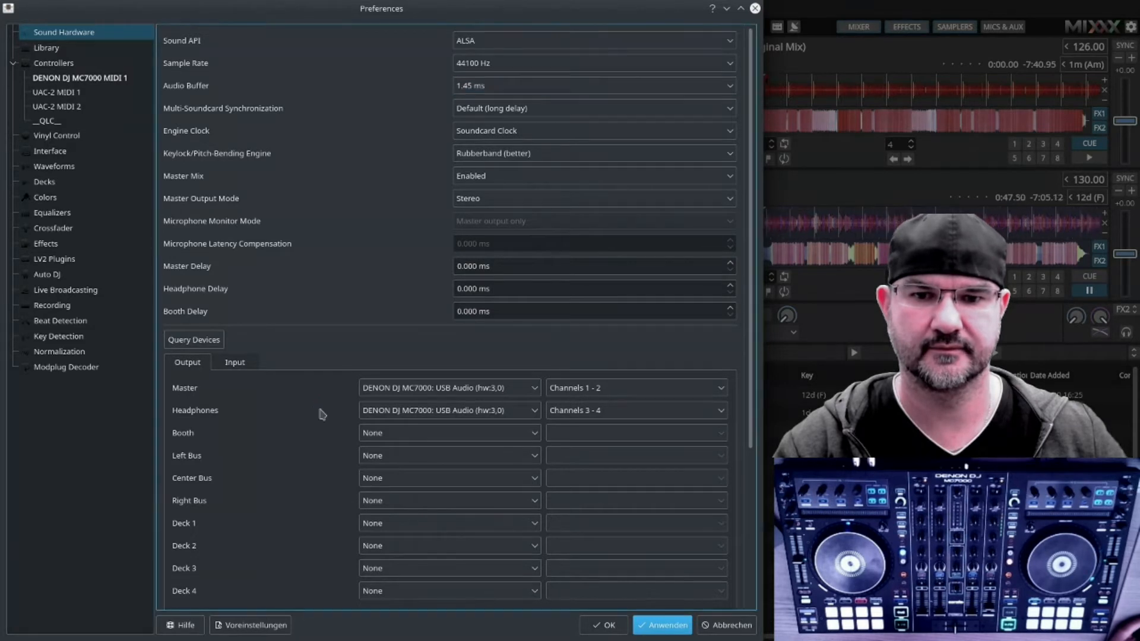
Step: Set the audio buffer to 5.8 ms and apply the change
{"action": "scroll", "coordinate": [322, 414], "scroll_direction": "down", "scroll_amount": 5}
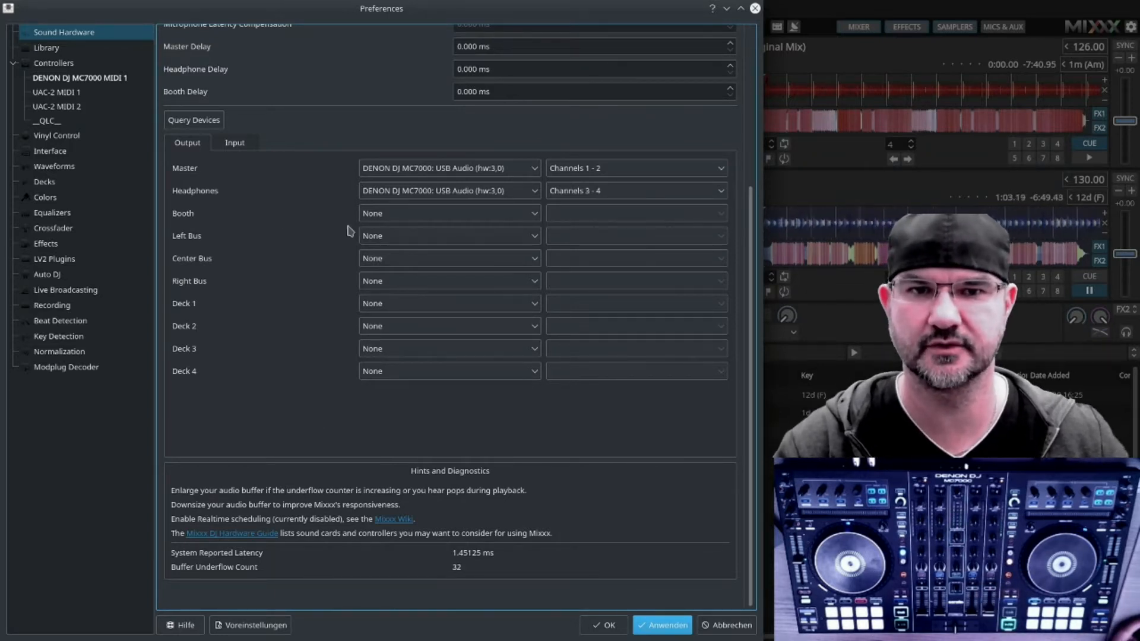
{"action": "scroll", "coordinate": [344, 257], "scroll_direction": "up", "scroll_amount": 5}
{"action": "left_click", "coordinate": [493, 89]}
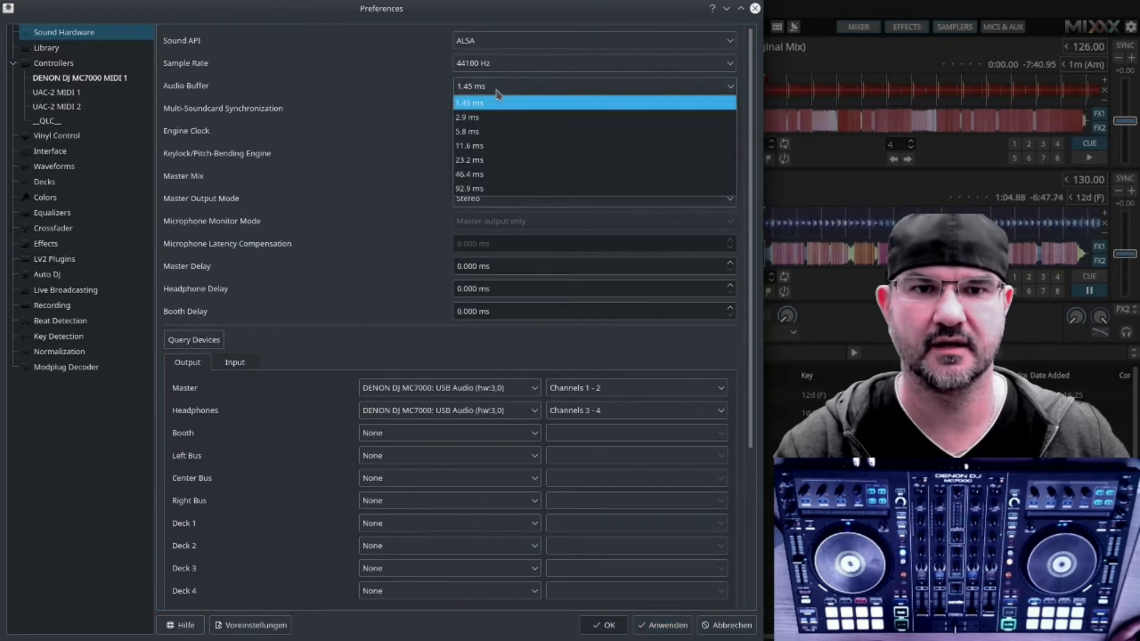
{"action": "left_click", "coordinate": [493, 132]}
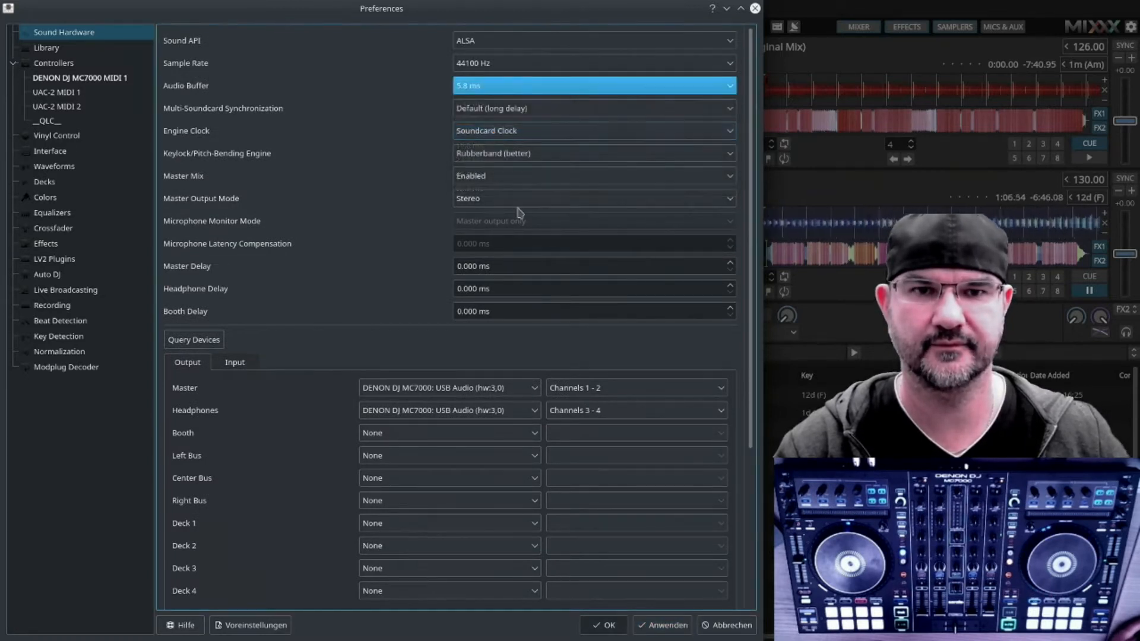
{"action": "left_click", "coordinate": [666, 627]}
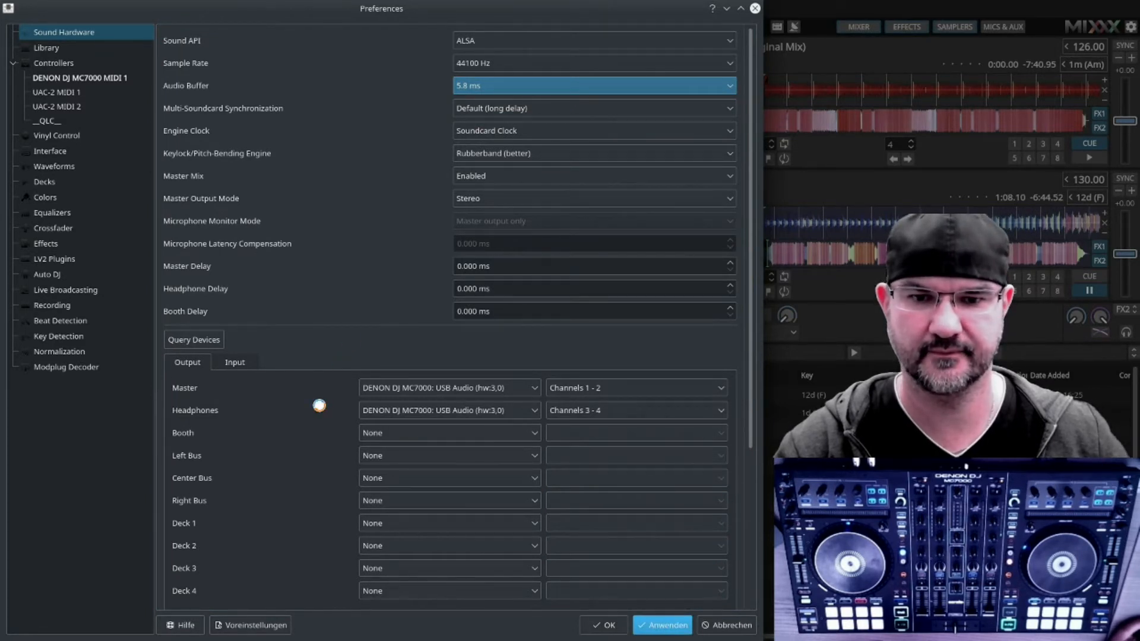
Step: Set the audio buffer back to 11.6 ms and apply the change
{"action": "scroll", "coordinate": [320, 410], "scroll_direction": "down", "scroll_amount": 5}
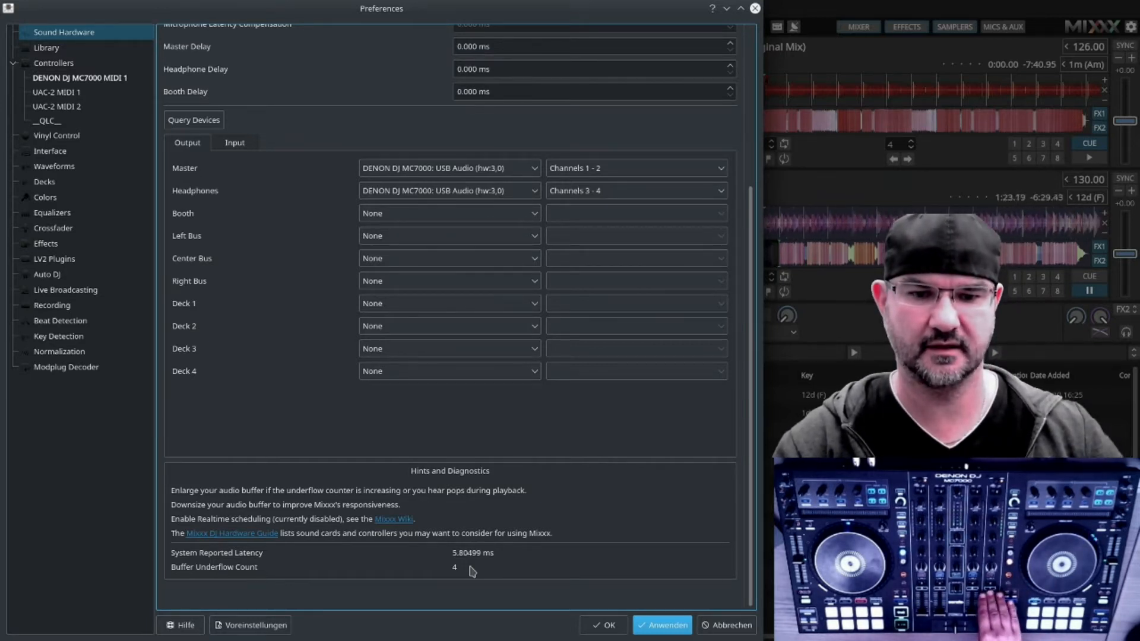
{"action": "scroll", "coordinate": [305, 208], "scroll_direction": "up", "scroll_amount": 5}
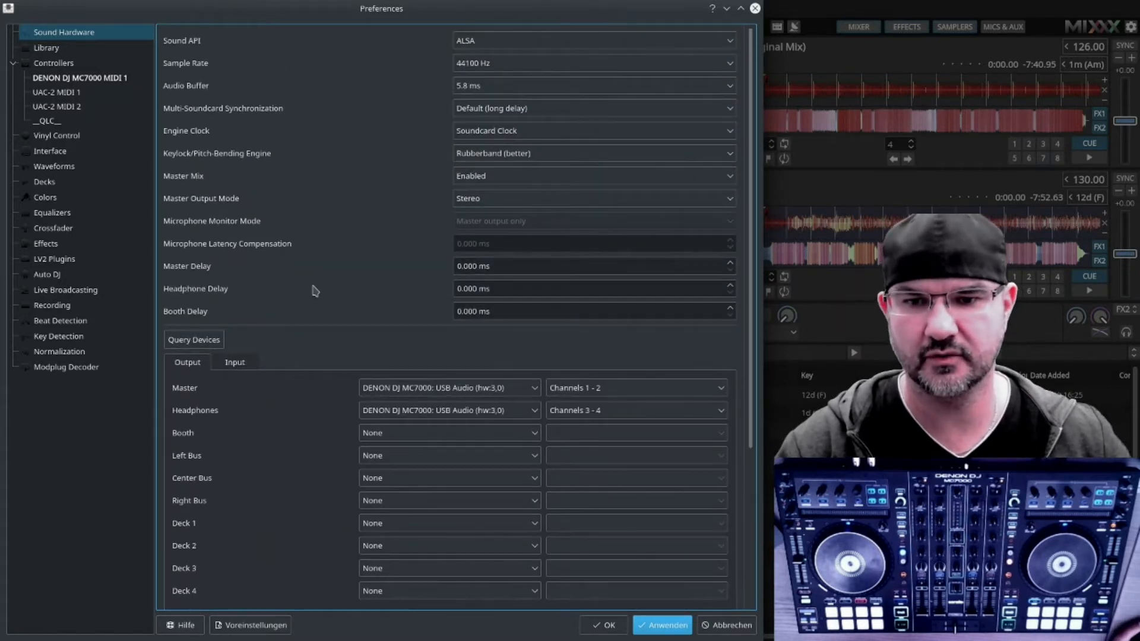
{"action": "left_click", "coordinate": [487, 87]}
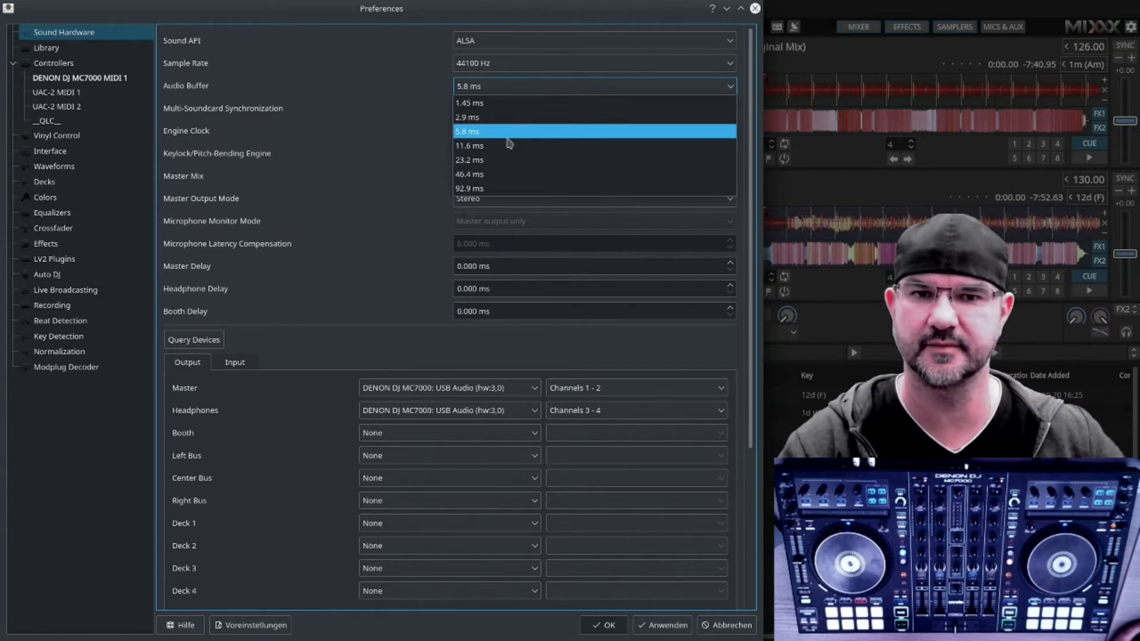
{"action": "left_click", "coordinate": [491, 148]}
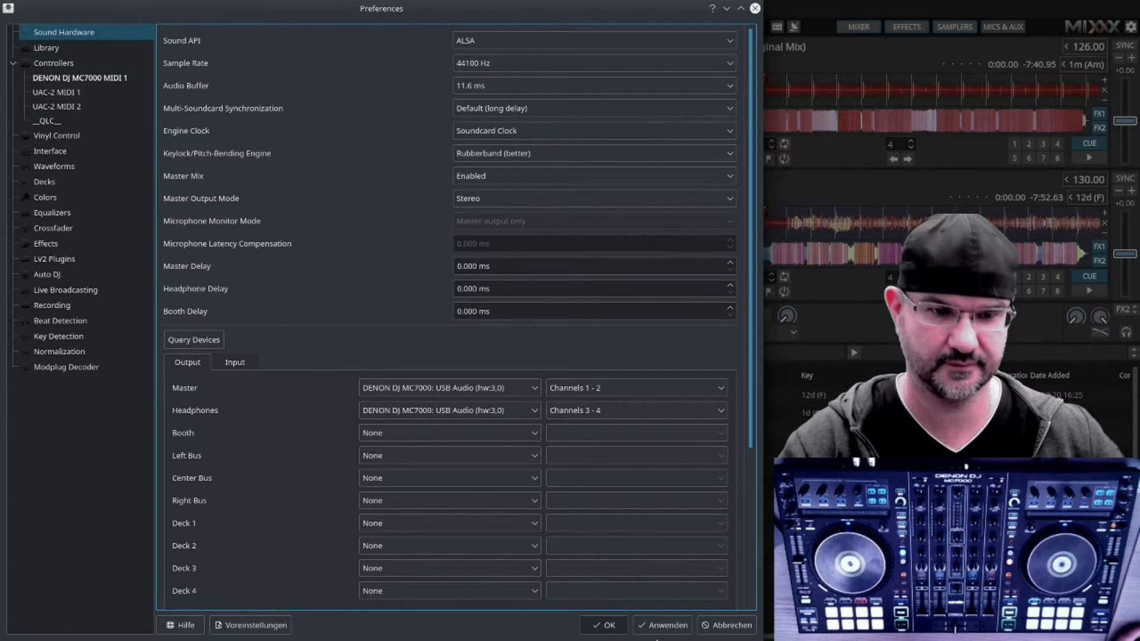
{"action": "left_click", "coordinate": [659, 628]}
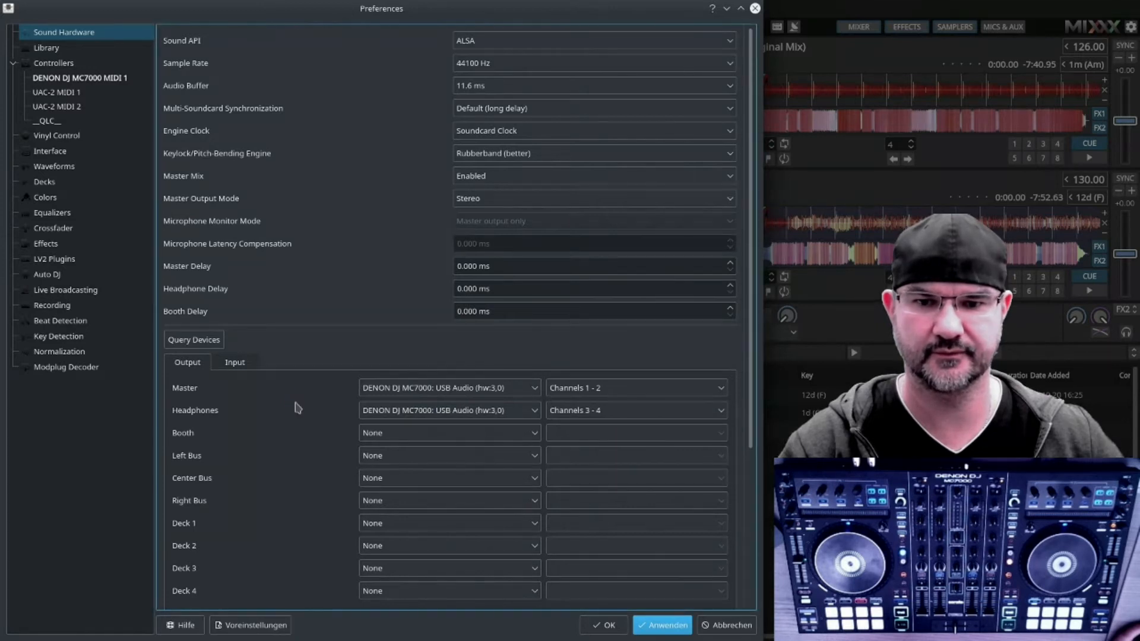
Step: Assign the booth output to HDA Intel PCH: CX20751/2 Analog (hw:0,0)
{"action": "scroll", "coordinate": [297, 410], "scroll_direction": "down", "scroll_amount": 3}
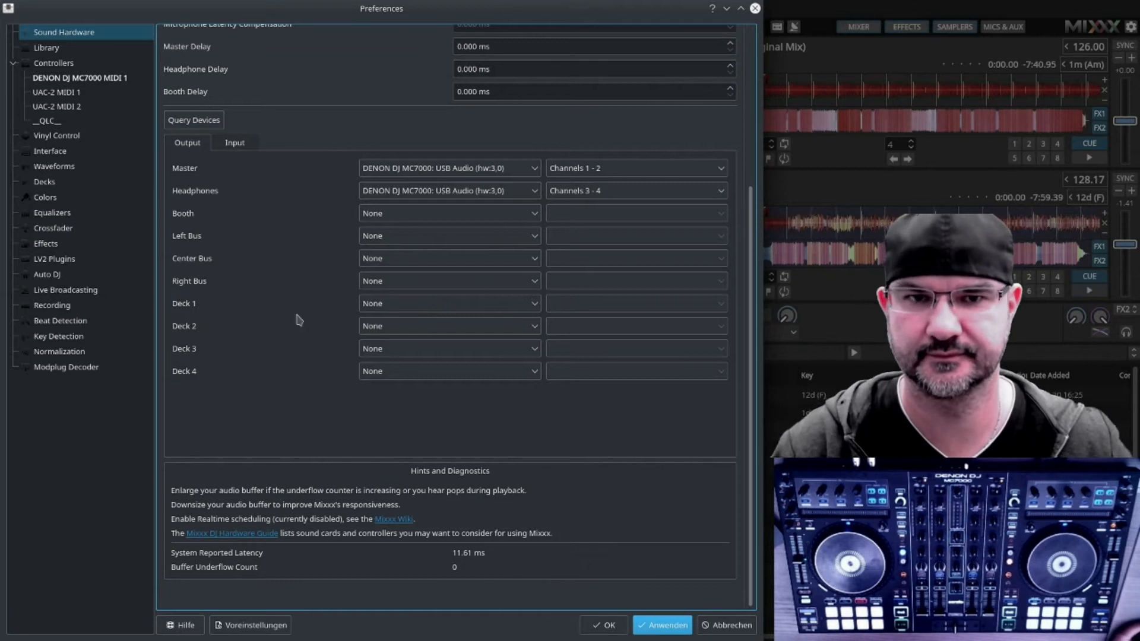
{"action": "scroll", "coordinate": [297, 356], "scroll_direction": "up", "scroll_amount": 3}
{"action": "scroll", "coordinate": [295, 372], "scroll_direction": "up", "scroll_amount": 2}
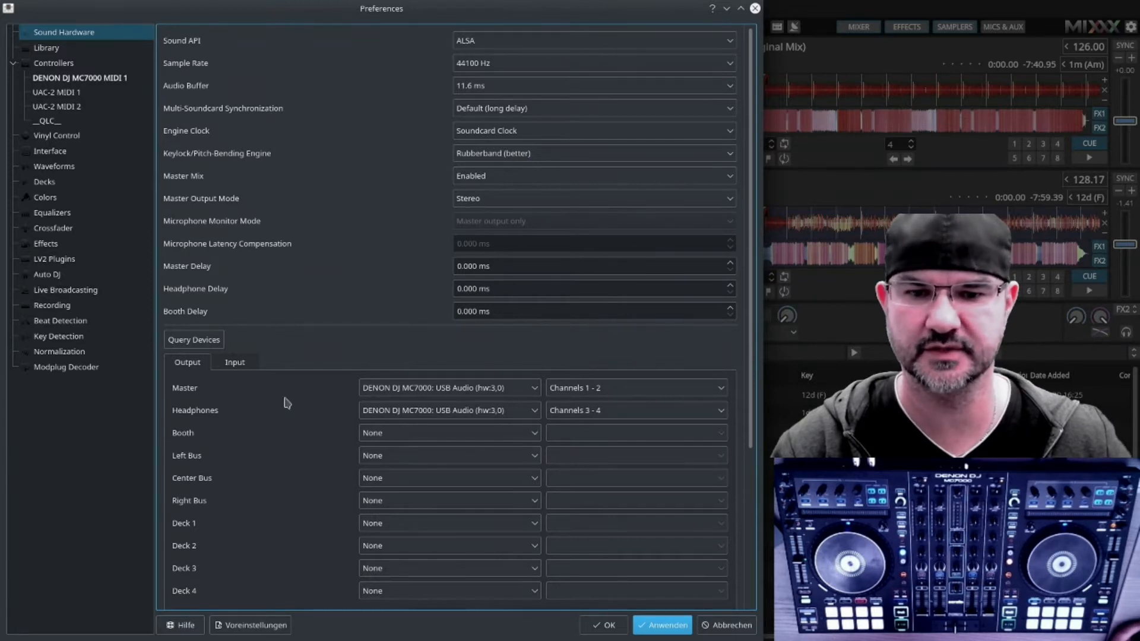
{"action": "left_click", "coordinate": [403, 443]}
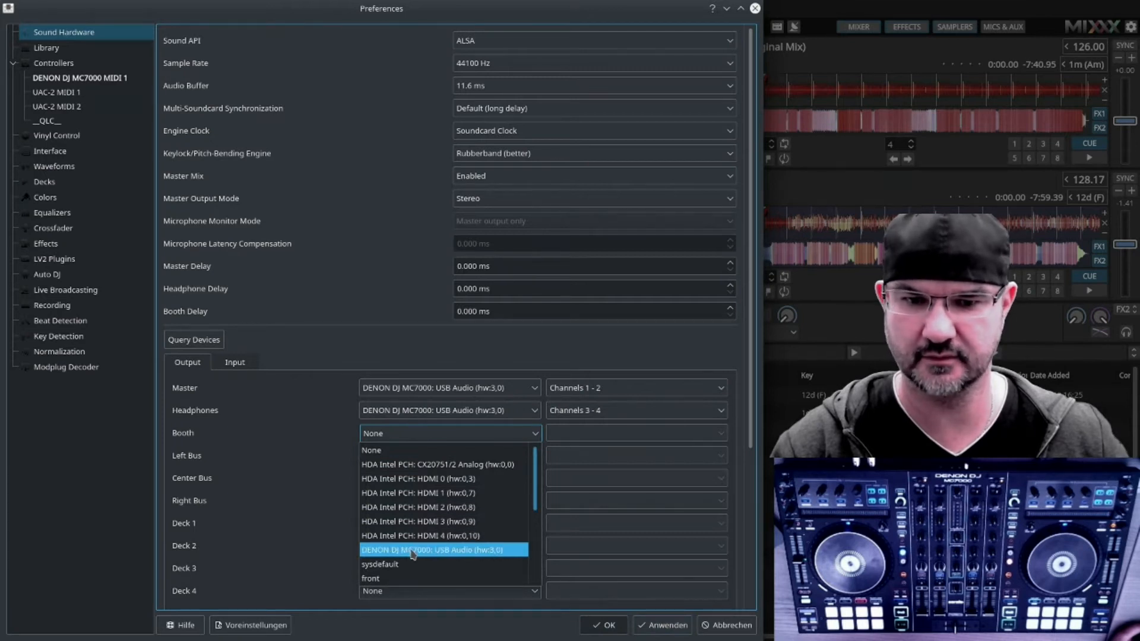
{"action": "left_click", "coordinate": [480, 467]}
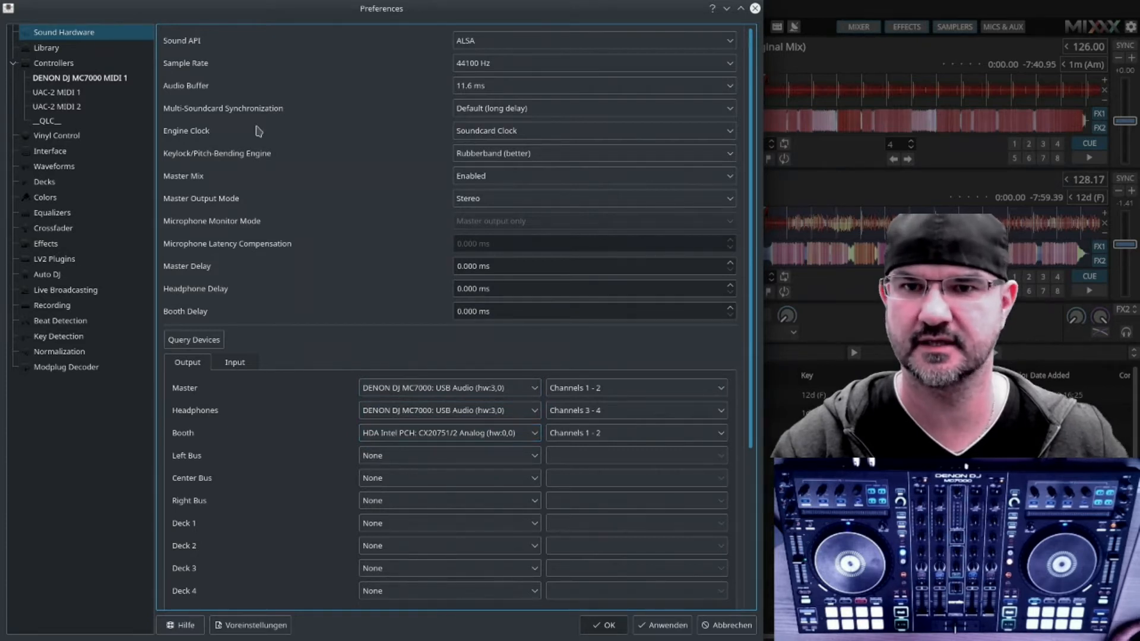
Step: Set multi-soundcard synchronization to Disabled (short delay) and set the booth output back to None
{"action": "left_click", "coordinate": [526, 114]}
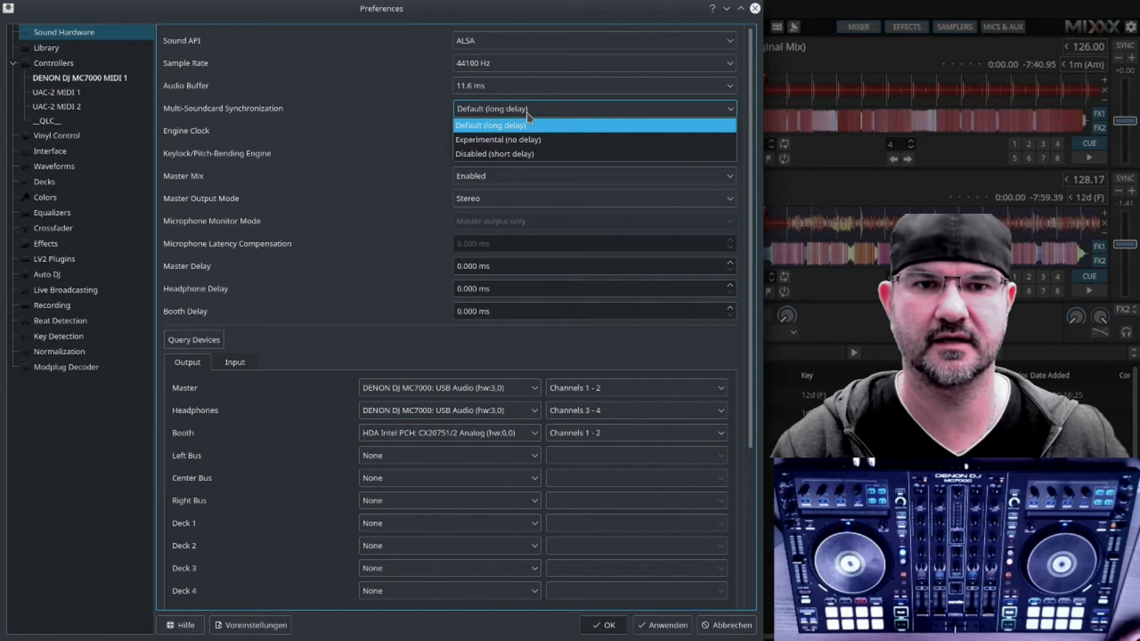
{"action": "left_click", "coordinate": [544, 156]}
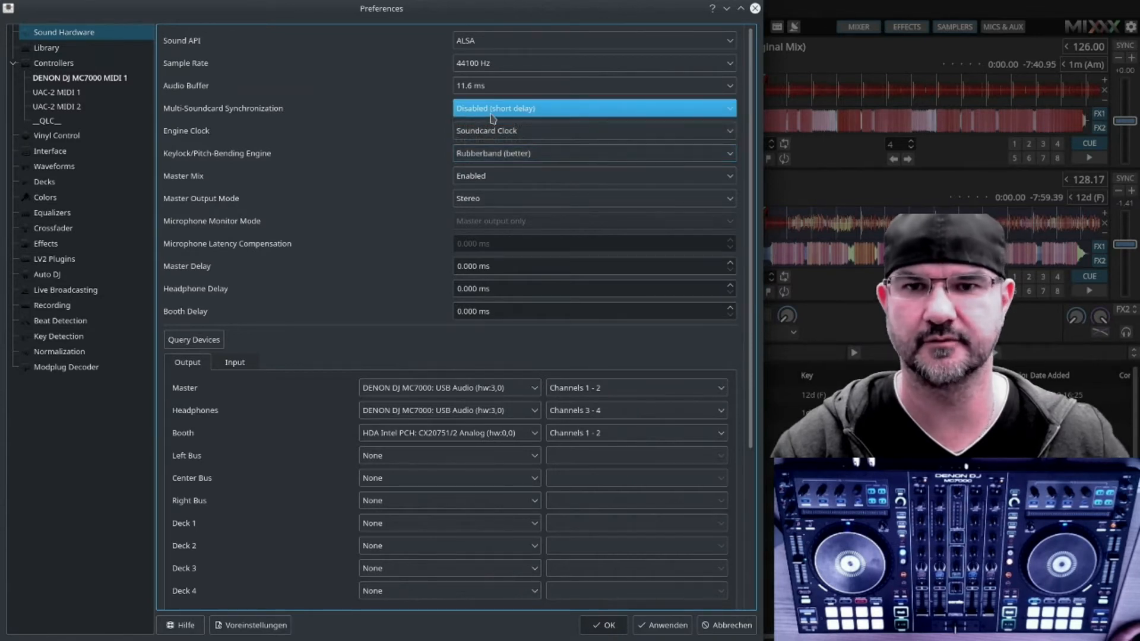
{"action": "left_click", "coordinate": [443, 433]}
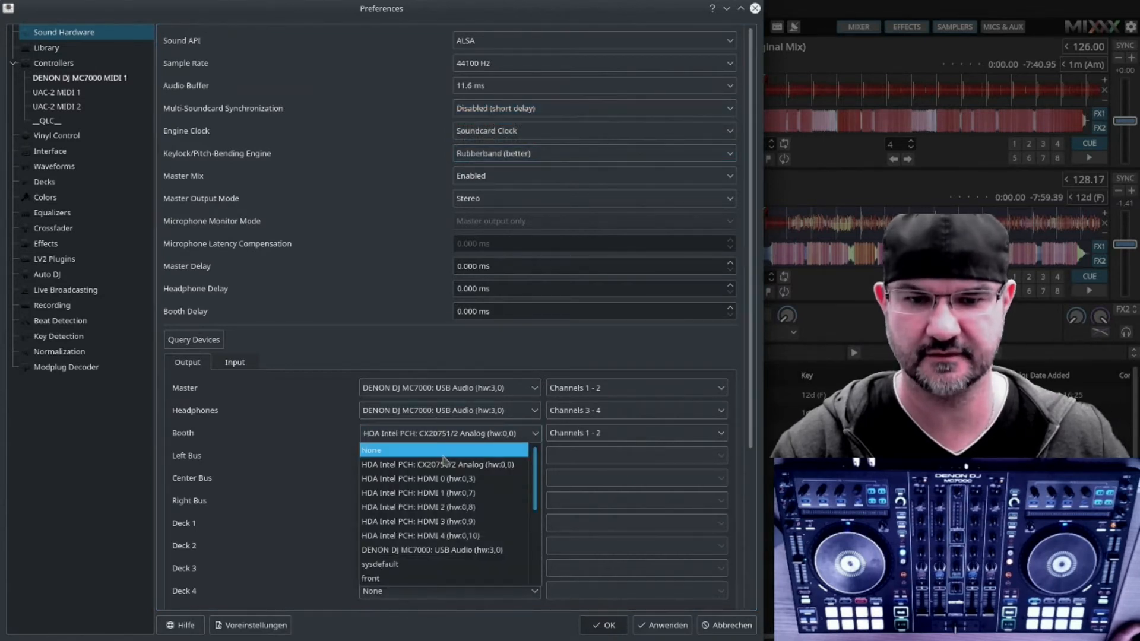
{"action": "left_click", "coordinate": [443, 454]}
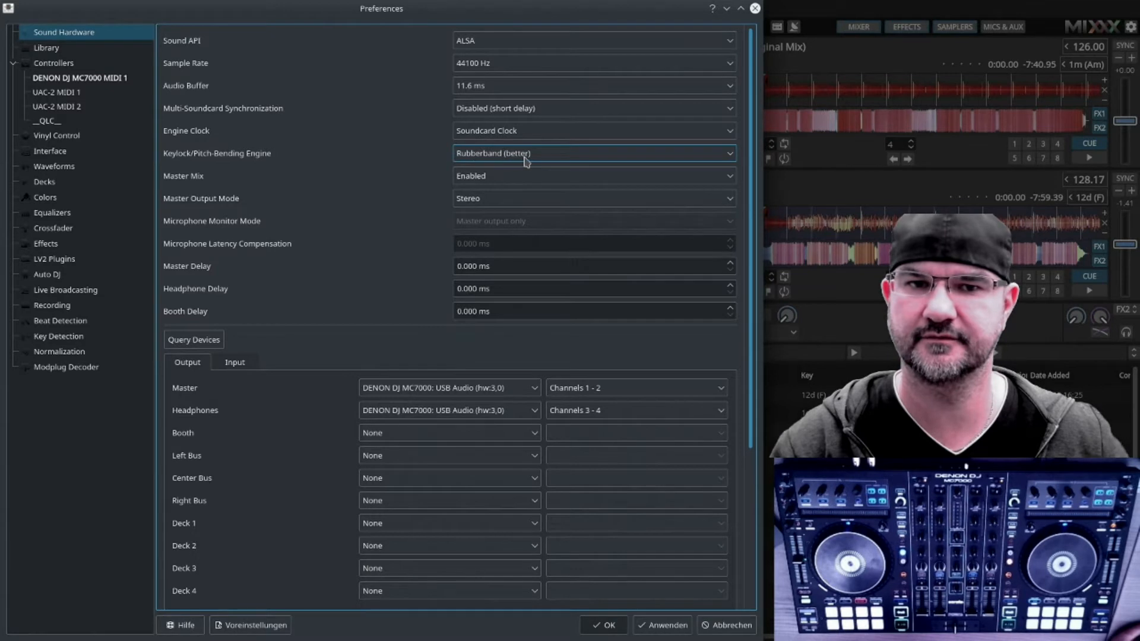
Step: Review the keylock engine, master mix and master output mode options, keeping Rubberband (better), Enabled and Stereo
{"action": "left_click", "coordinate": [563, 161]}
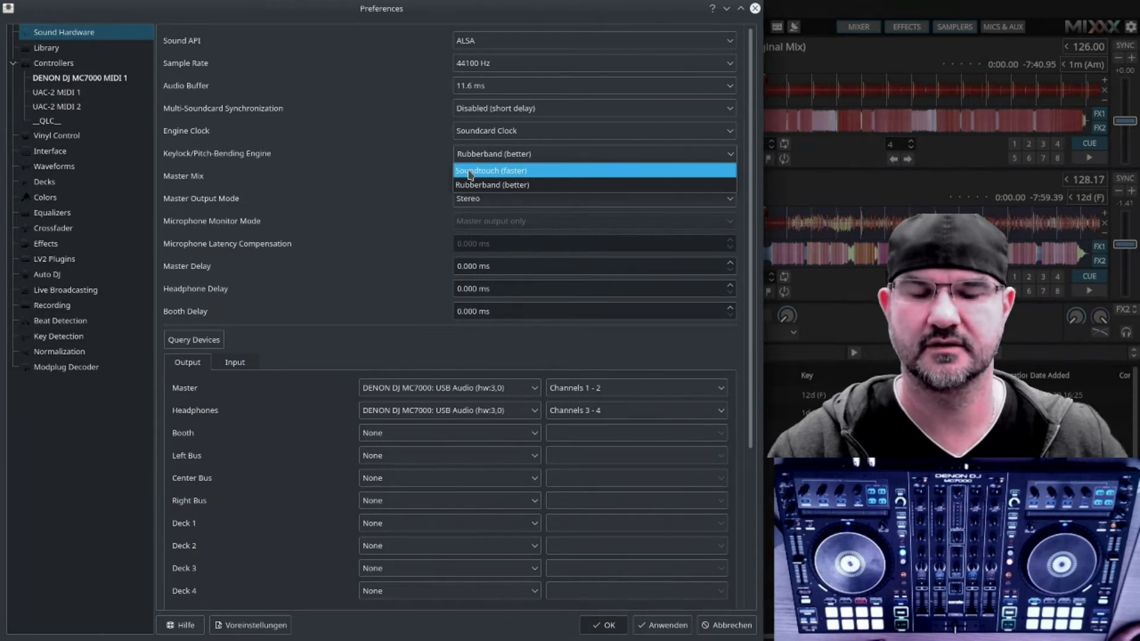
{"action": "left_click", "coordinate": [510, 185]}
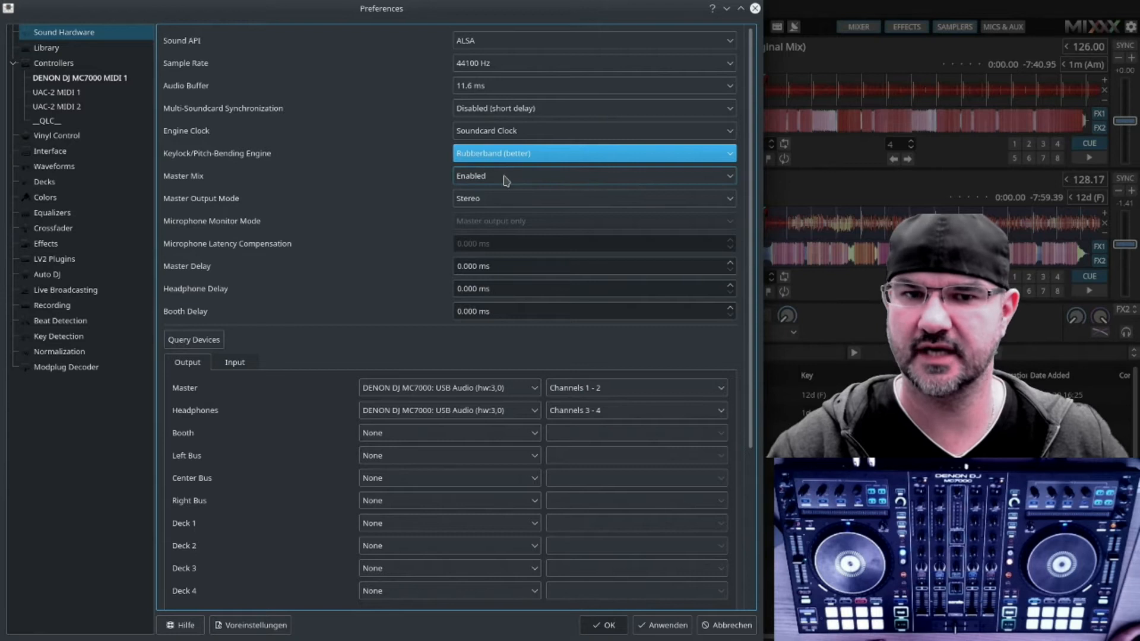
{"action": "left_click", "coordinate": [505, 180]}
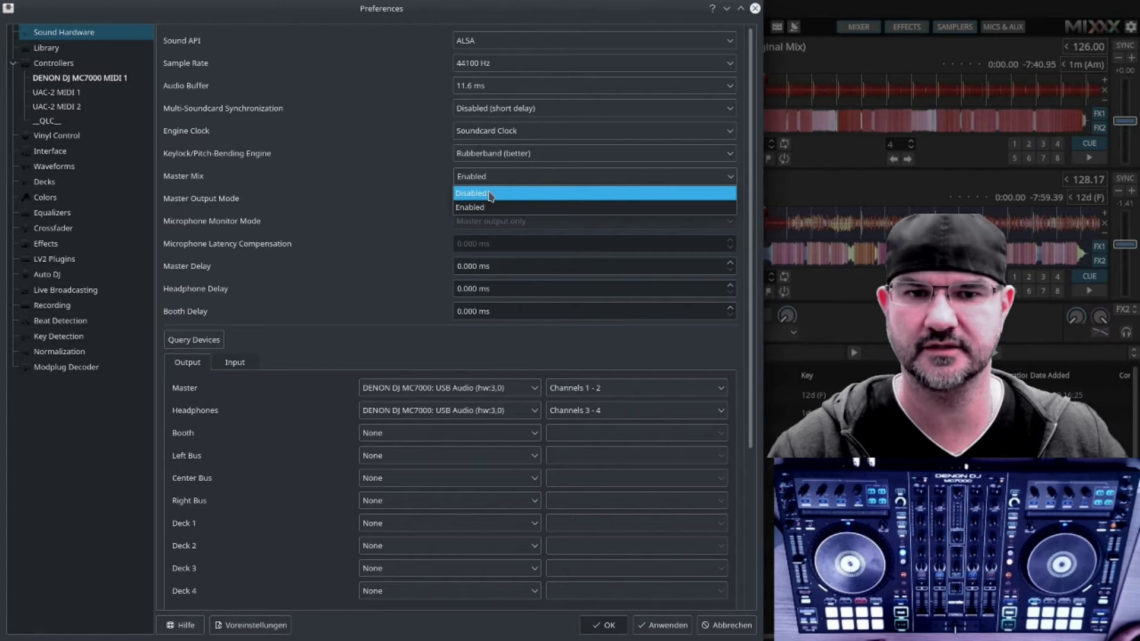
{"action": "left_click", "coordinate": [494, 209]}
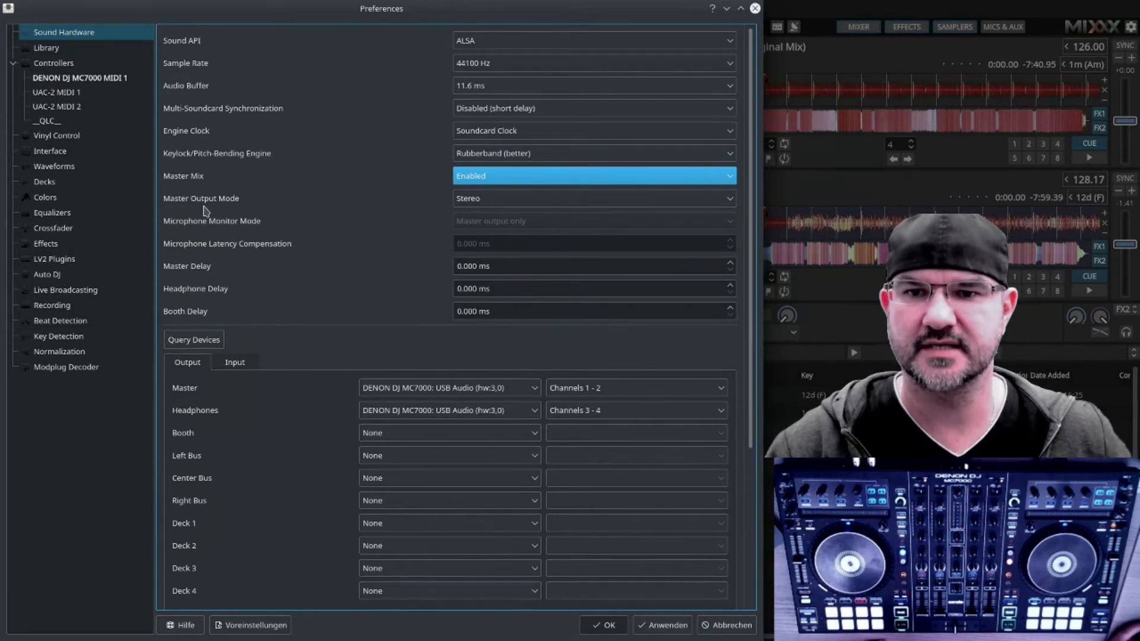
{"action": "left_click", "coordinate": [517, 203]}
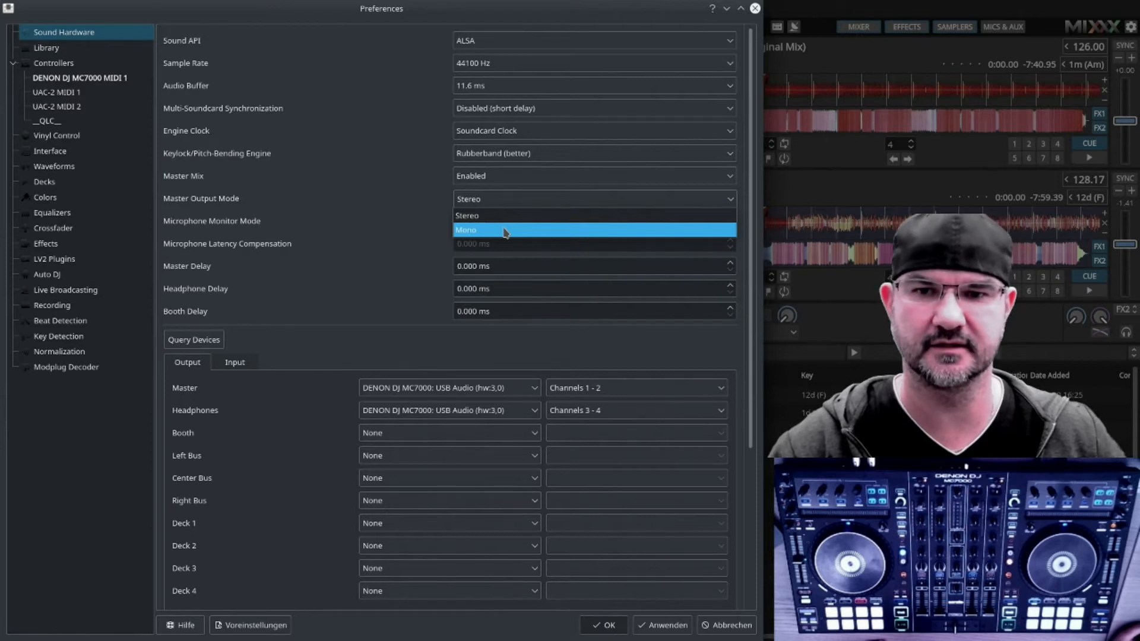
{"action": "left_click", "coordinate": [485, 202]}
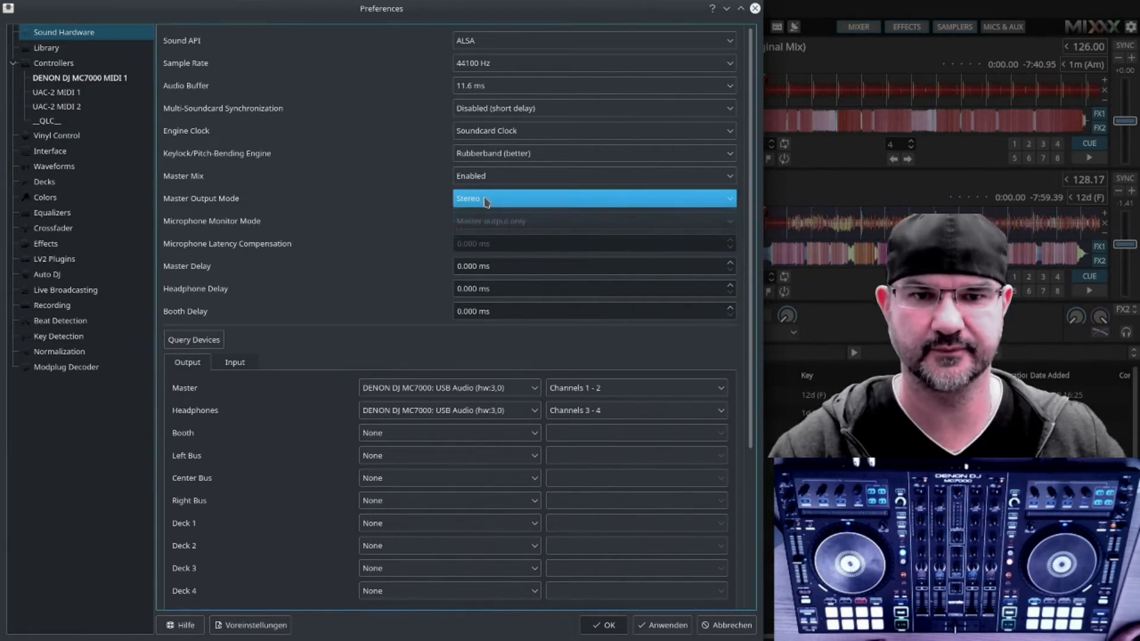
Step: Check the DENON DJ MC7000 MIDI 1 controller page with its Denon MC7000 preset, then close the preferences
{"action": "scroll", "coordinate": [312, 209], "scroll_direction": "down", "scroll_amount": 2}
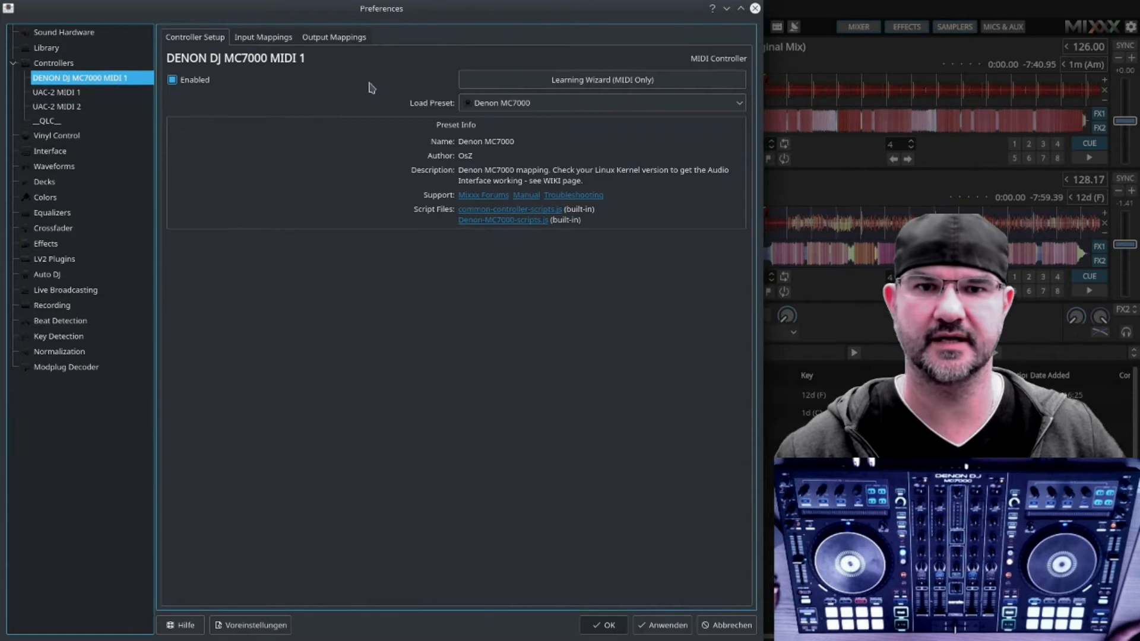
{"action": "left_click", "coordinate": [558, 105]}
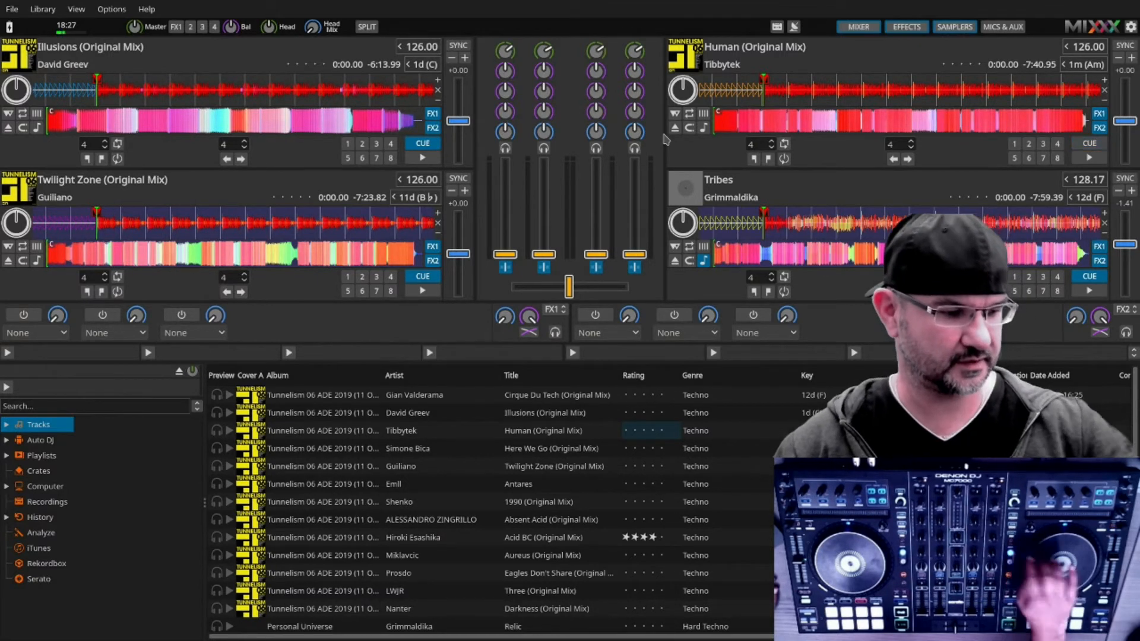
Step: Browse the track library and load Aureus (Original Mix) onto the upper right deck
{"action": "key", "text": "Down"}
{"action": "key", "text": "Down"}
{"action": "key", "text": "Up"}
{"action": "key", "text": "Up"}
{"action": "key", "text": "Up"}
{"action": "key", "text": "Up"}
{"action": "key", "text": "Up"}
{"action": "key", "text": "Up"}
{"action": "key", "text": "Up"}
{"action": "key", "text": "shift+Right"}
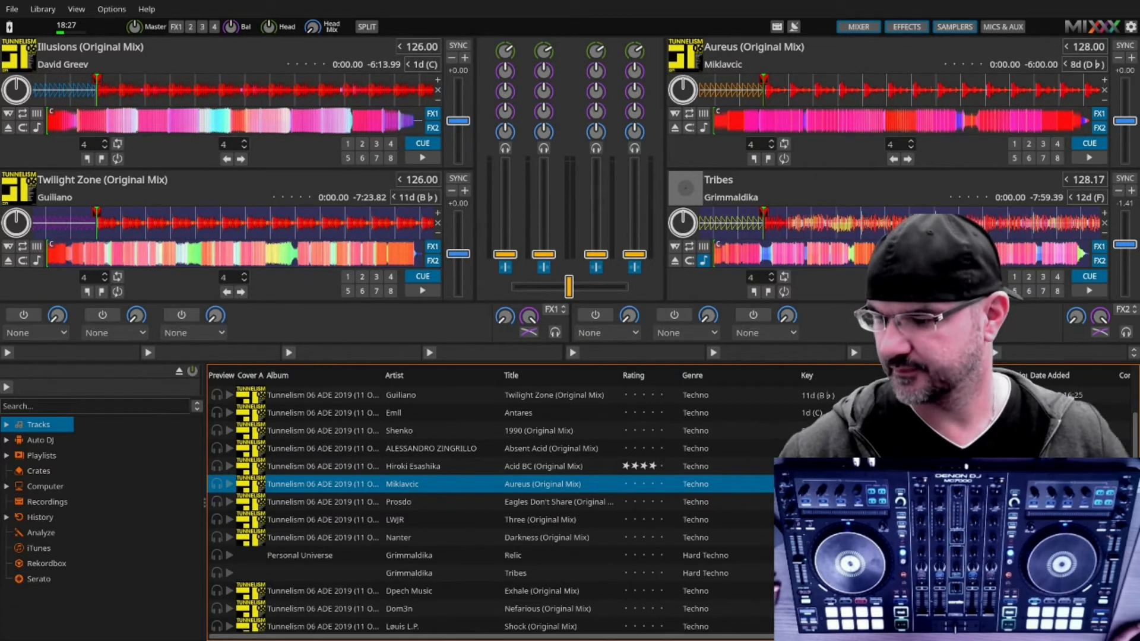
Step: Switch to Firefox and change the toszlanyi/mixxx GitHub repository to the Denon_MC7000_mapping branch
{"action": "key", "text": "alt+Tab"}
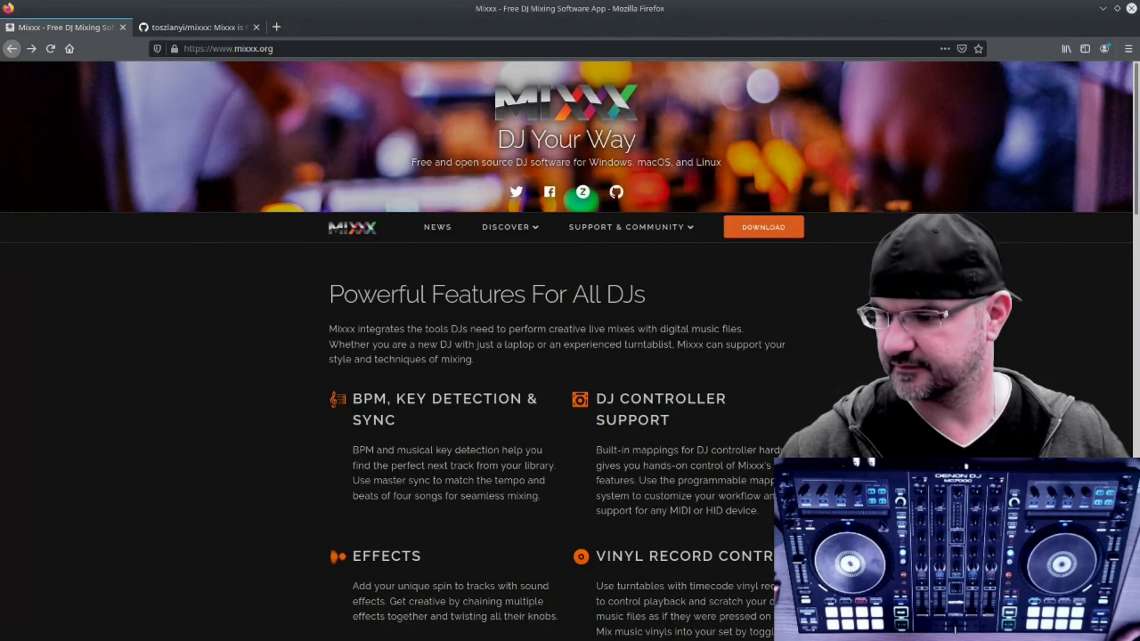
{"action": "left_click", "coordinate": [160, 30]}
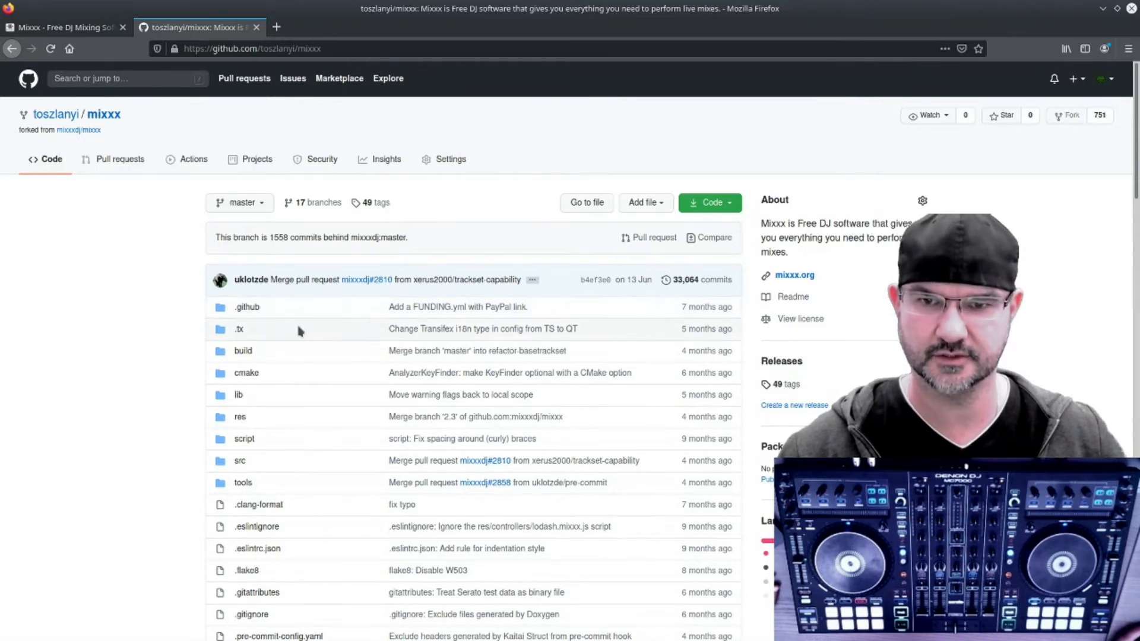
{"action": "scroll", "coordinate": [206, 196], "scroll_direction": "down", "scroll_amount": 3}
{"action": "left_click", "coordinate": [259, 126]}
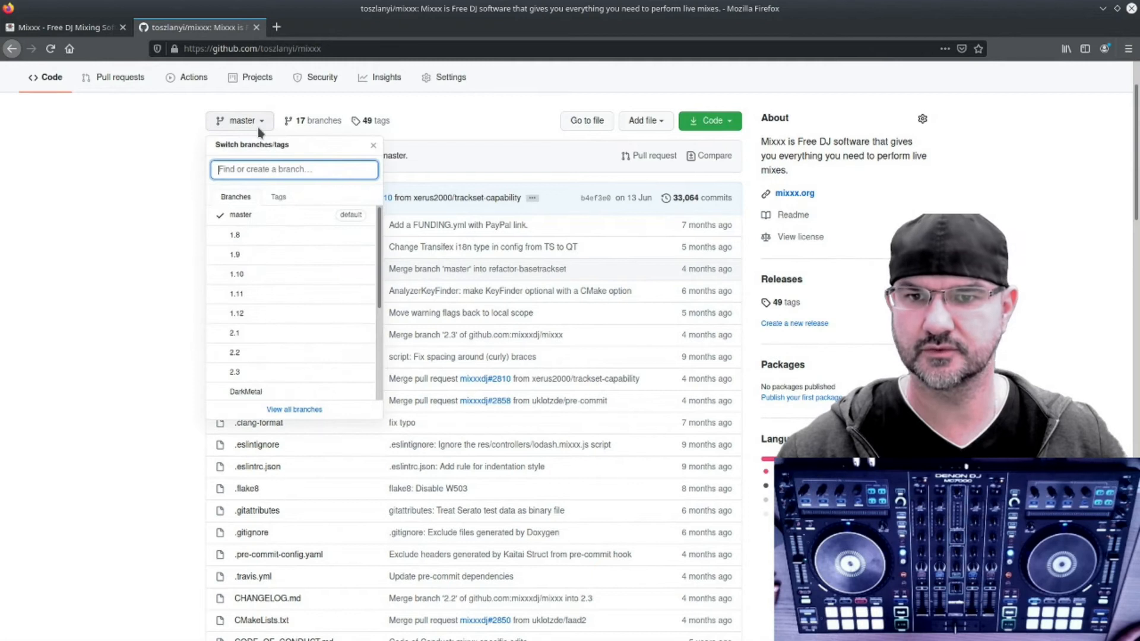
{"action": "left_click", "coordinate": [257, 126]}
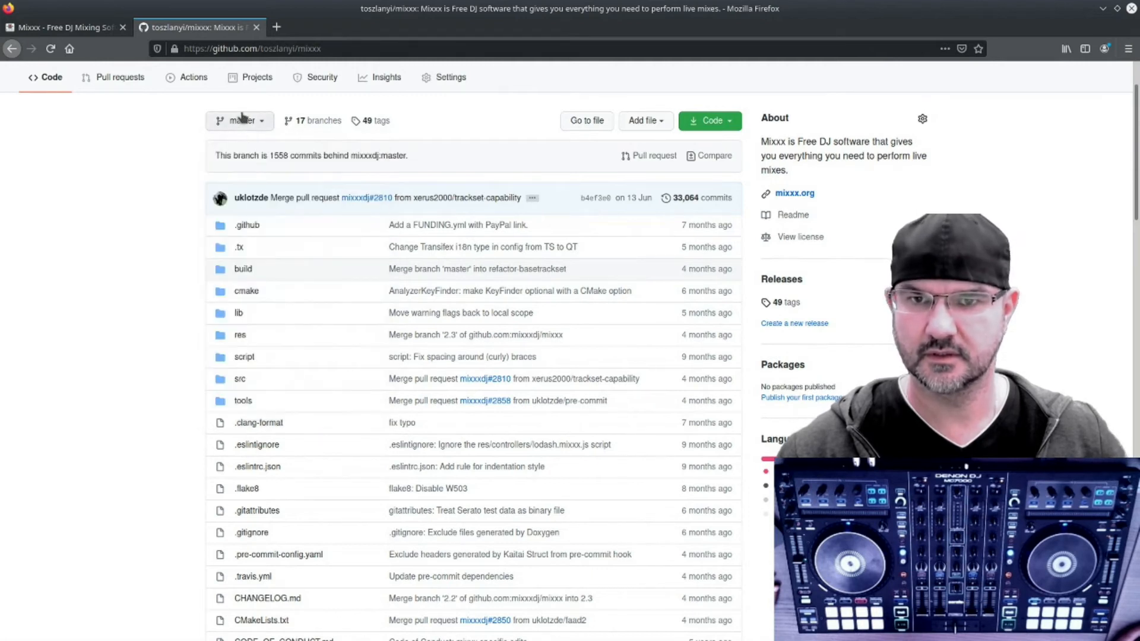
{"action": "left_click", "coordinate": [239, 121]}
{"action": "scroll", "coordinate": [279, 292], "scroll_direction": "down", "scroll_amount": 3}
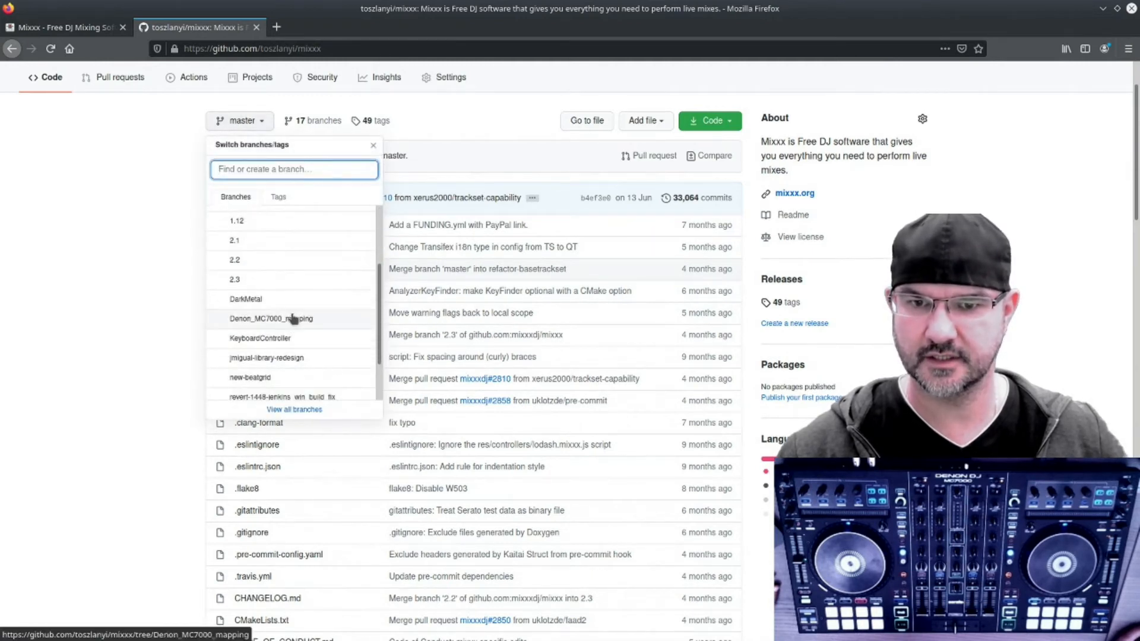
{"action": "left_click", "coordinate": [293, 317]}
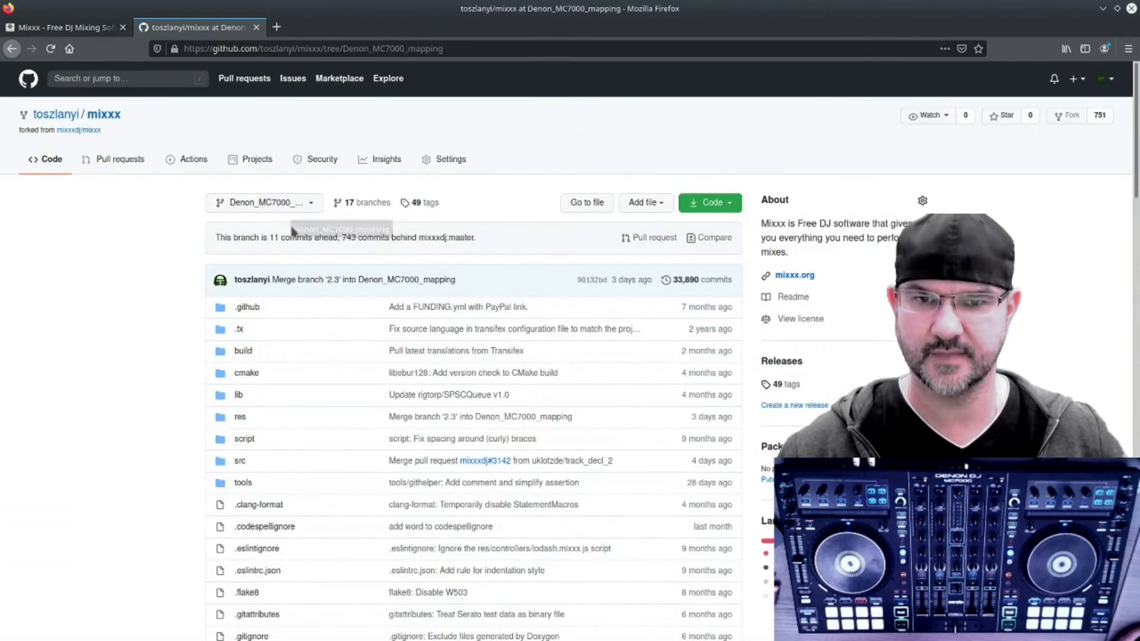
Step: Open the Denon-MC7000-scripts.js file inside the res/controllers folder of that branch
{"action": "scroll", "coordinate": [341, 325], "scroll_direction": "down", "scroll_amount": 4}
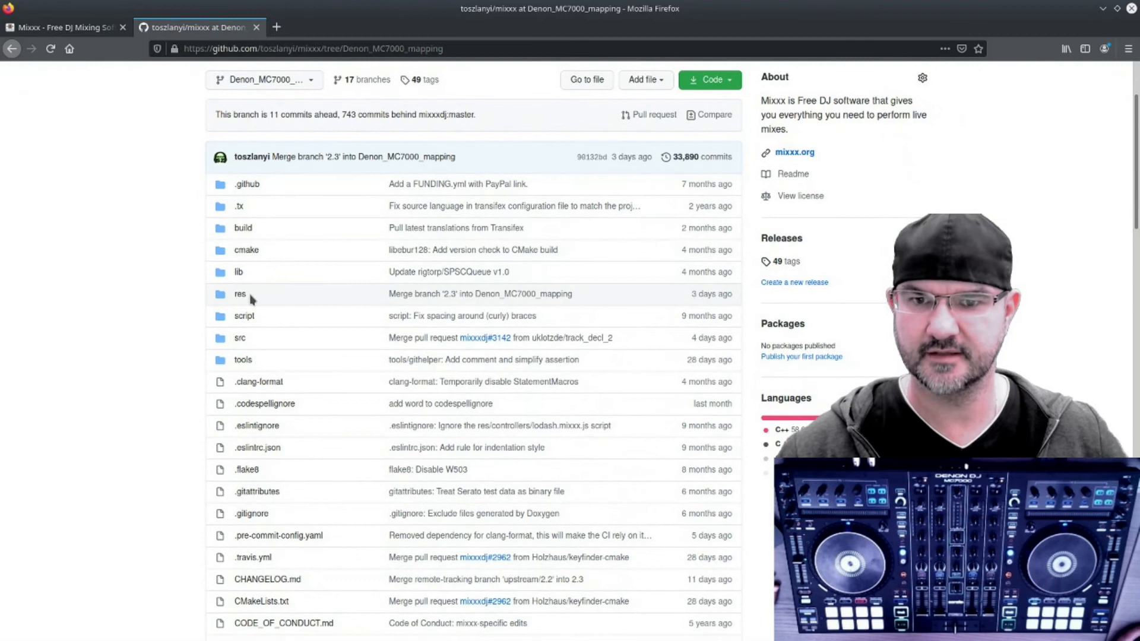
{"action": "left_click", "coordinate": [240, 295]}
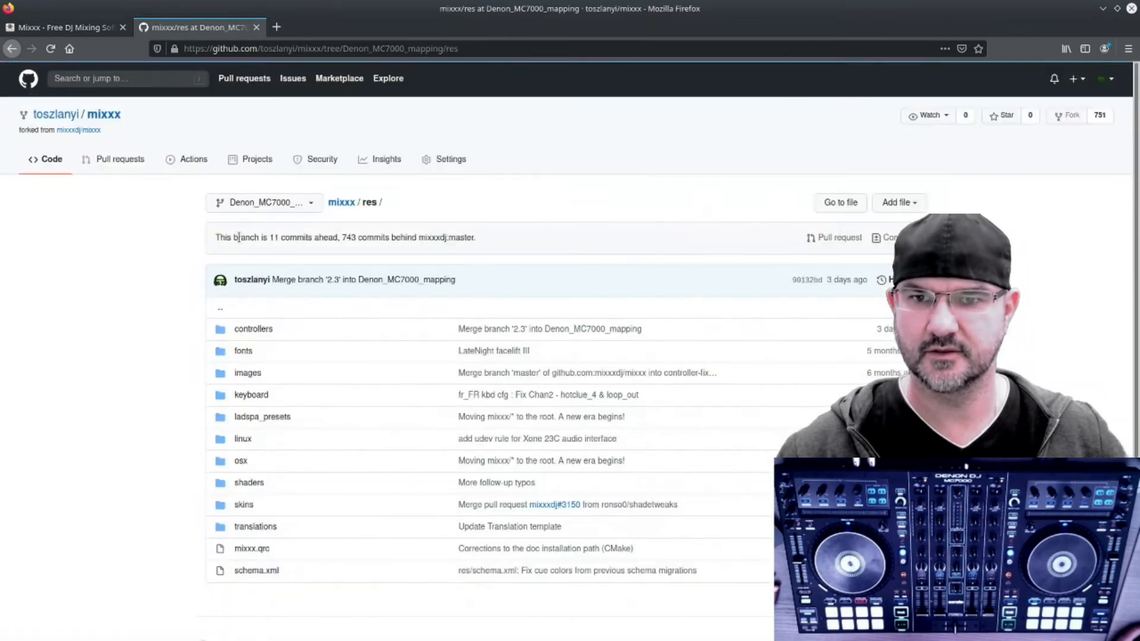
{"action": "left_click", "coordinate": [256, 328]}
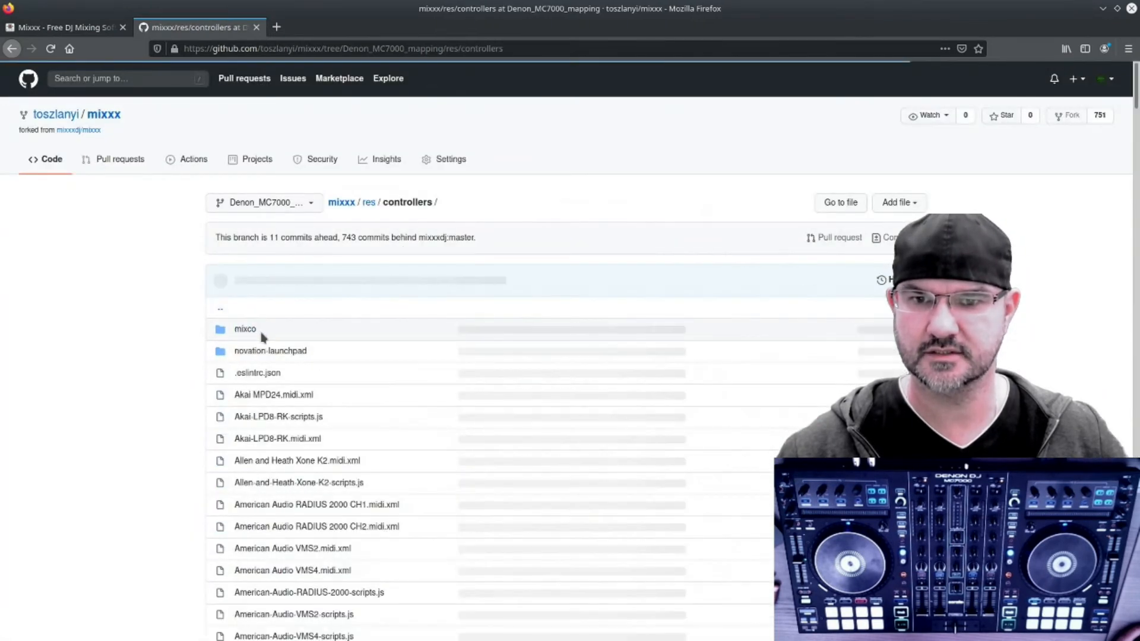
{"action": "scroll", "coordinate": [293, 324], "scroll_direction": "down", "scroll_amount": 10}
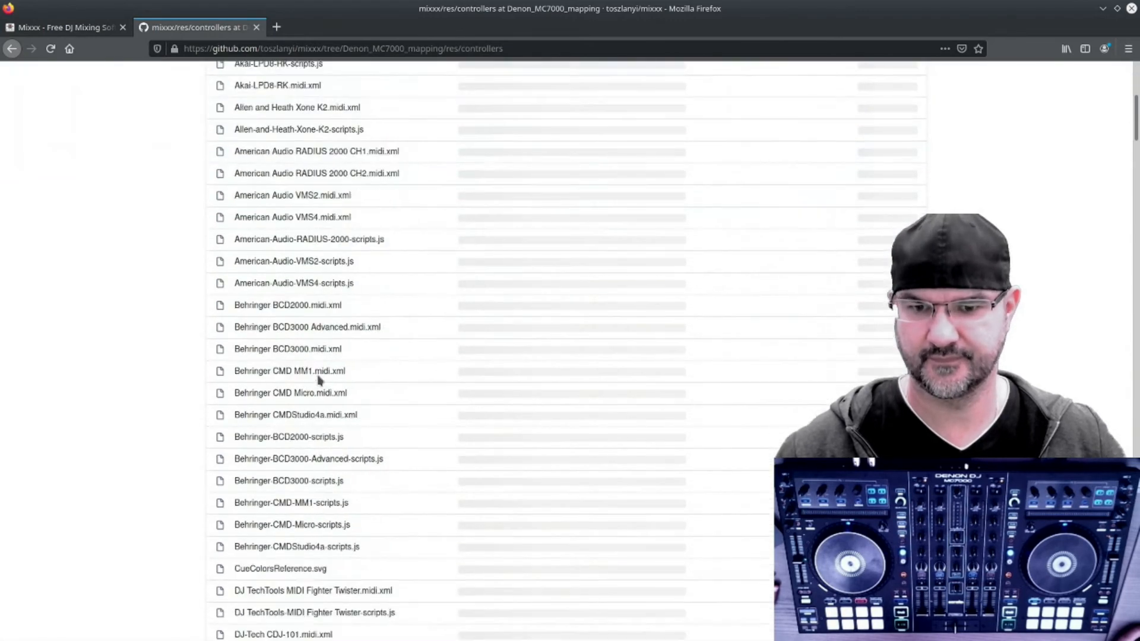
{"action": "scroll", "coordinate": [319, 380], "scroll_direction": "down", "scroll_amount": 7}
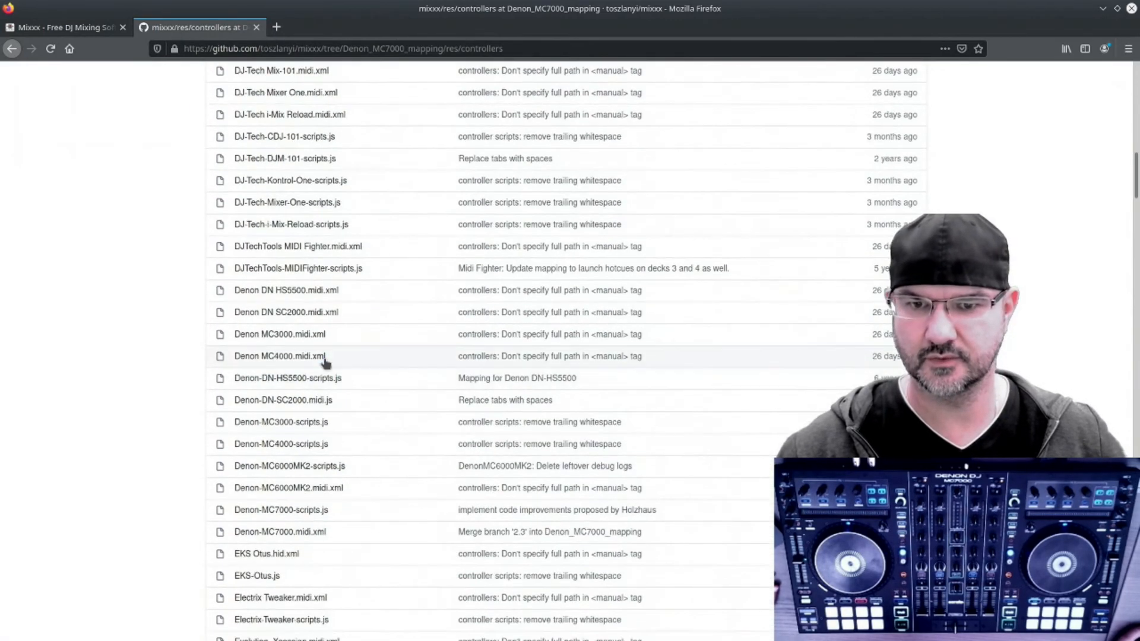
{"action": "scroll", "coordinate": [327, 365], "scroll_direction": "down", "scroll_amount": 1}
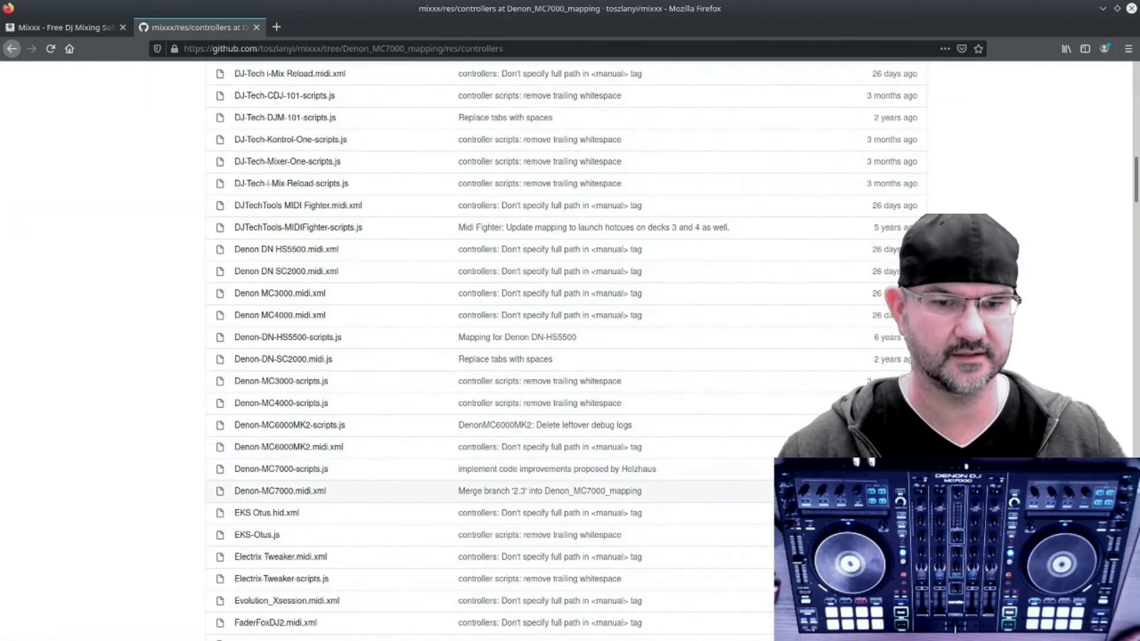
{"action": "left_click", "coordinate": [315, 474]}
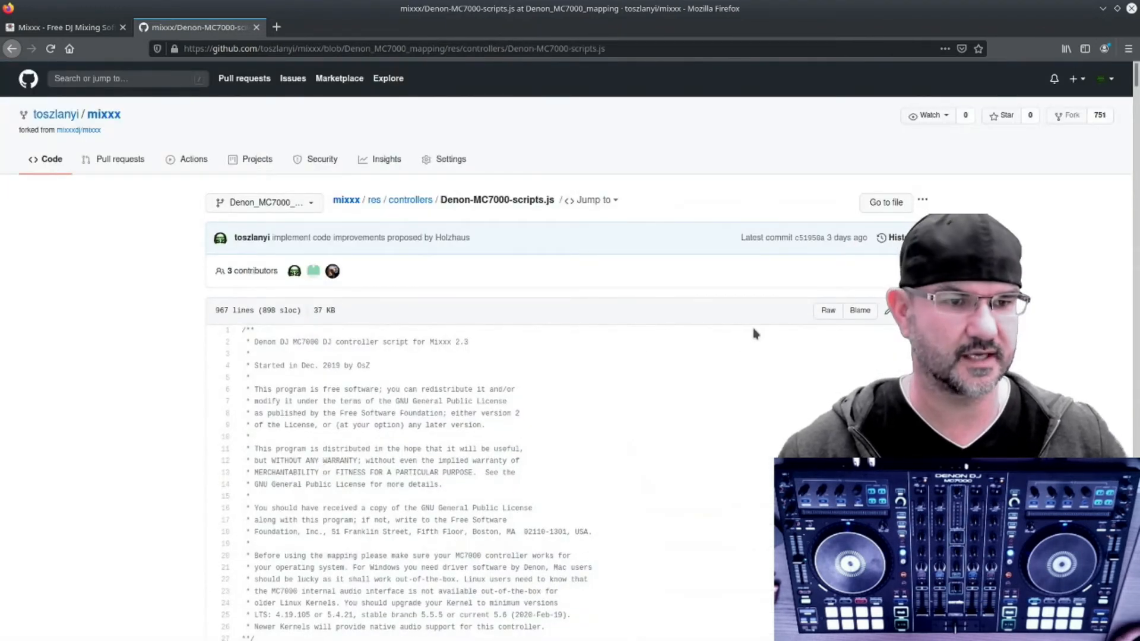
Step: Read through the header comments of the MC7000 script file
{"action": "scroll", "coordinate": [746, 348], "scroll_direction": "down", "scroll_amount": 2}
{"action": "scroll", "coordinate": [713, 321], "scroll_direction": "down", "scroll_amount": 4}
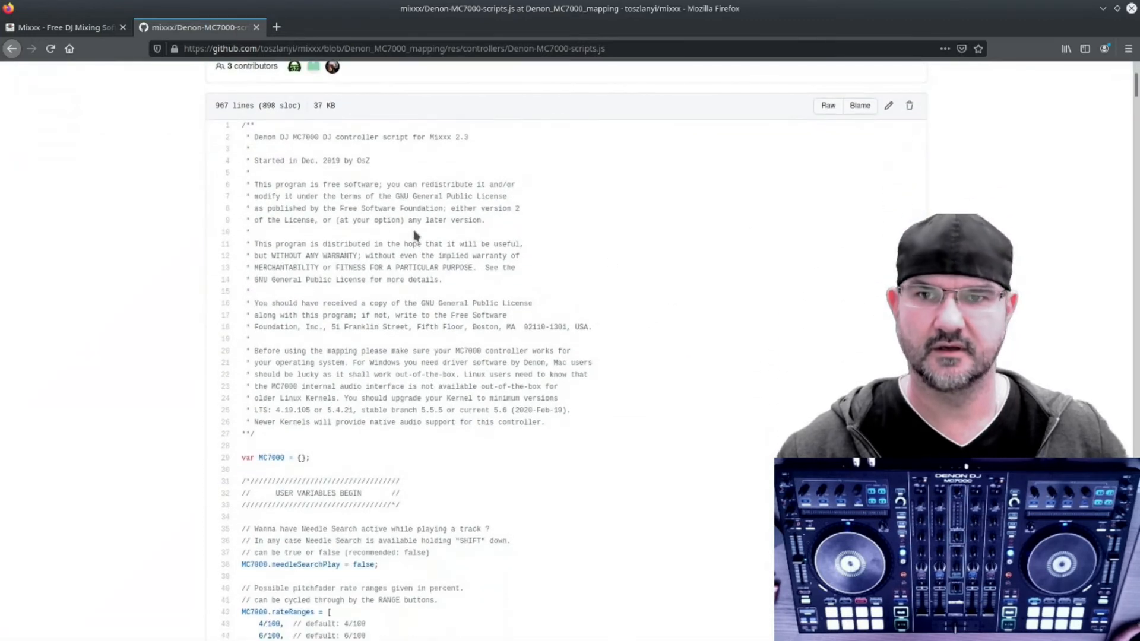
{"action": "scroll", "coordinate": [380, 255], "scroll_direction": "up", "scroll_amount": 2}
{"action": "scroll", "coordinate": [392, 297], "scroll_direction": "up", "scroll_amount": 4}
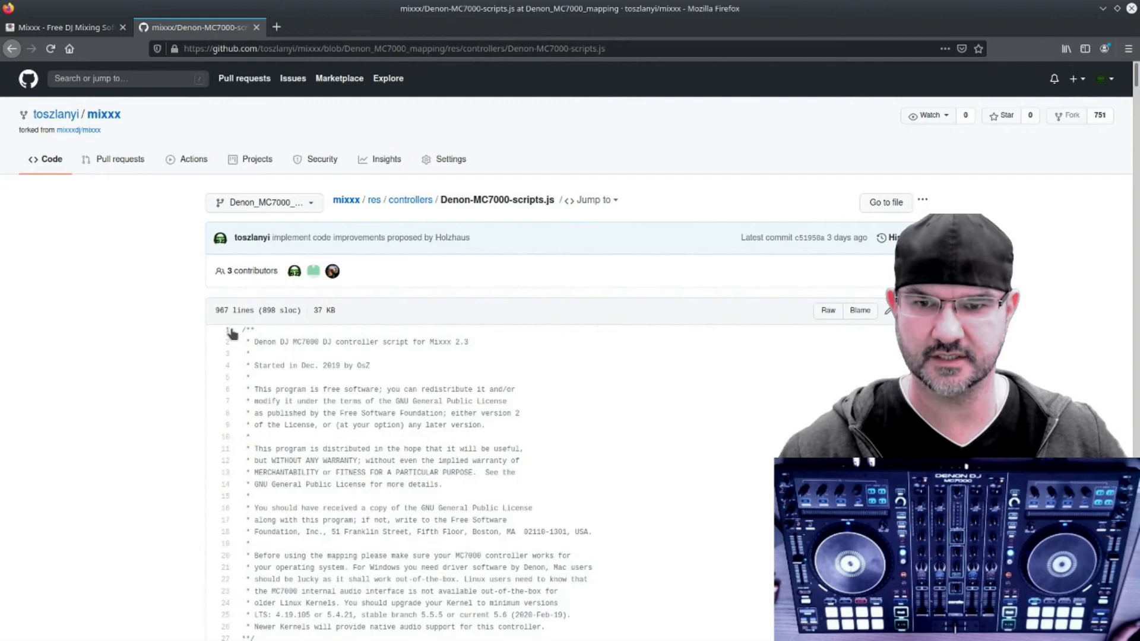
{"action": "scroll", "coordinate": [244, 328], "scroll_direction": "down", "scroll_amount": 2}
{"action": "scroll", "coordinate": [235, 275], "scroll_direction": "down", "scroll_amount": 2}
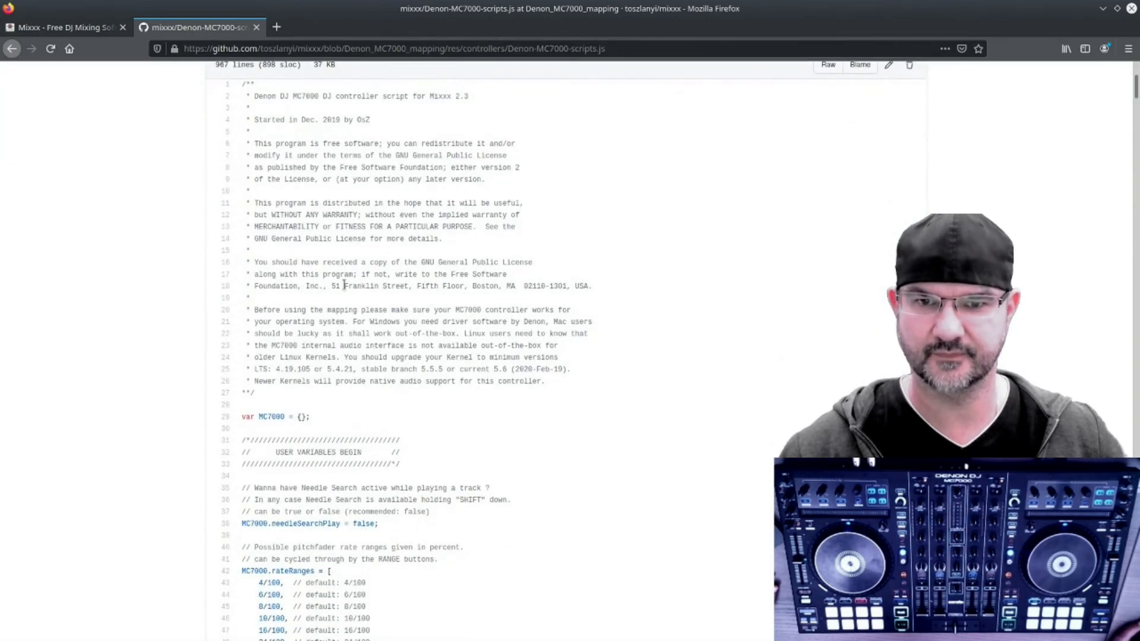
{"action": "scroll", "coordinate": [721, 440], "scroll_direction": "up", "scroll_amount": 4}
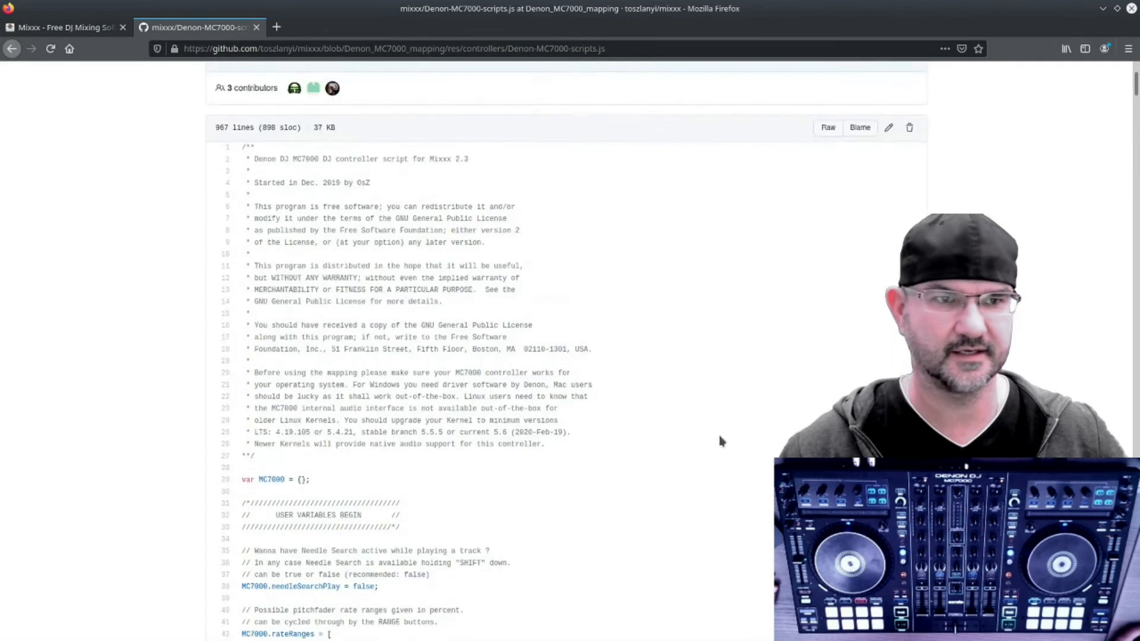
Step: Save the raw Denon-MC7000-scripts.js file into the Downloads folder
{"action": "left_click", "coordinate": [829, 310]}
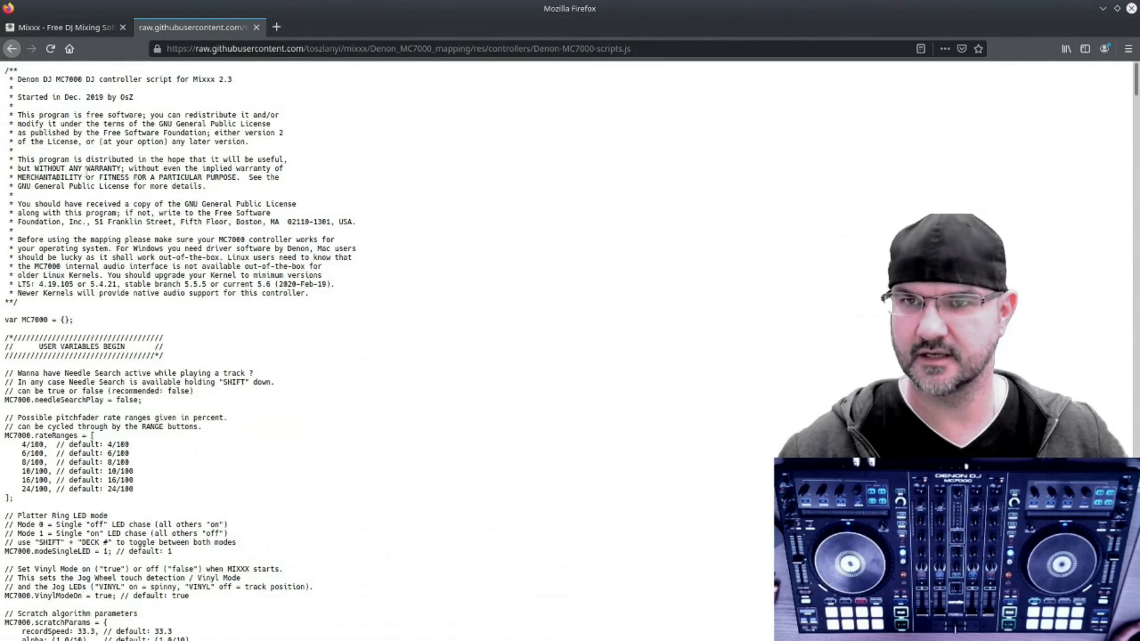
{"action": "left_click", "coordinate": [12, 49]}
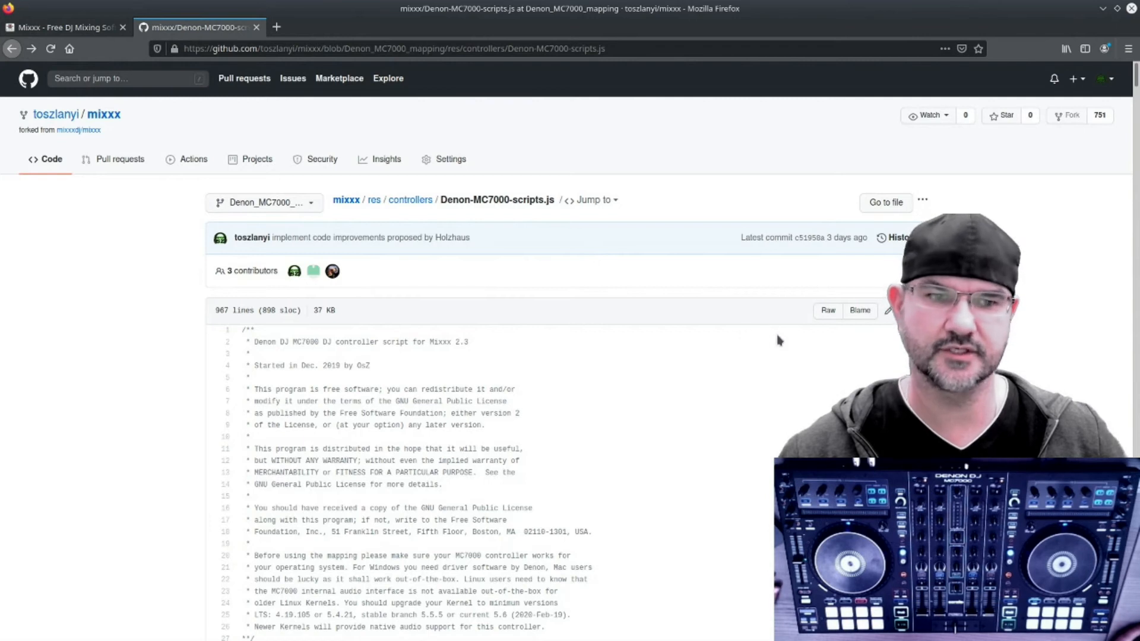
{"action": "right_click", "coordinate": [828, 314]}
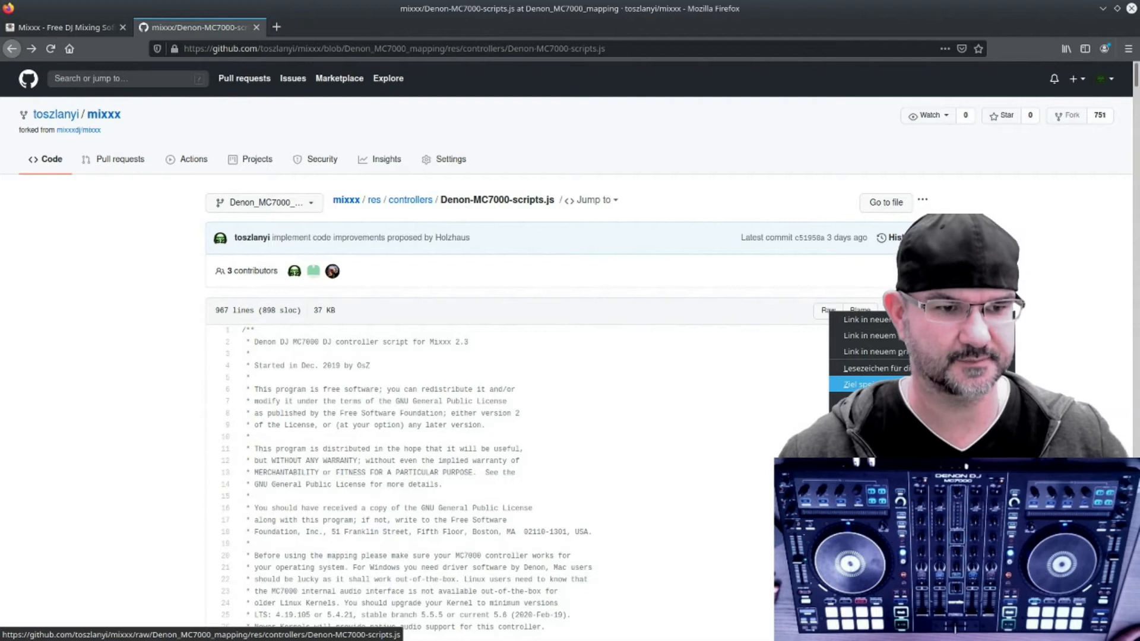
{"action": "left_click", "coordinate": [885, 385]}
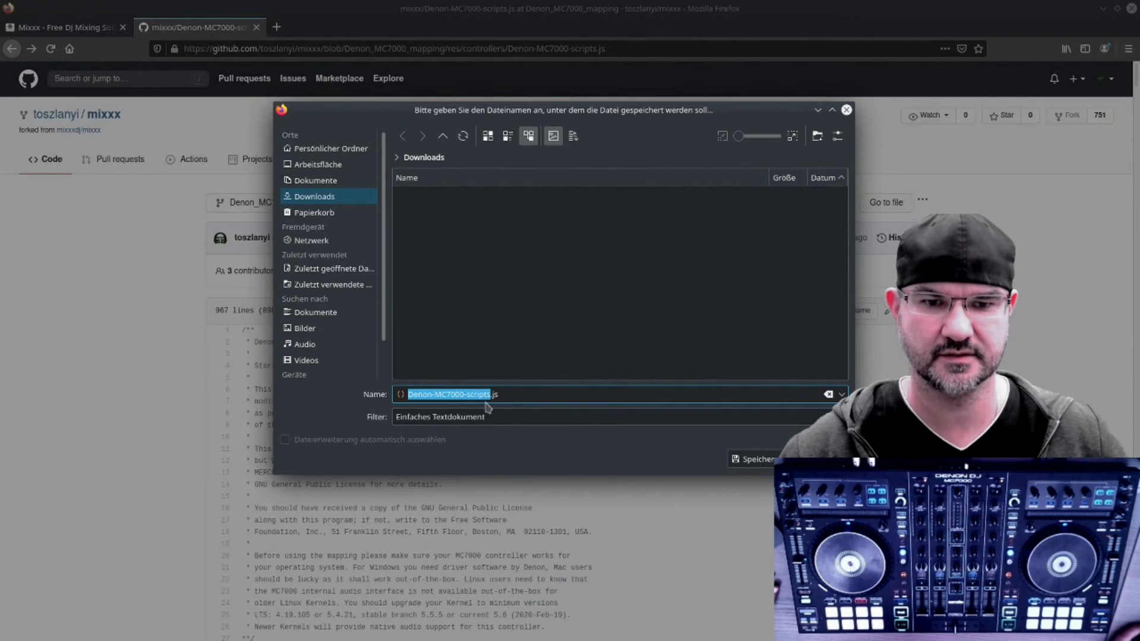
{"action": "left_click", "coordinate": [753, 461]}
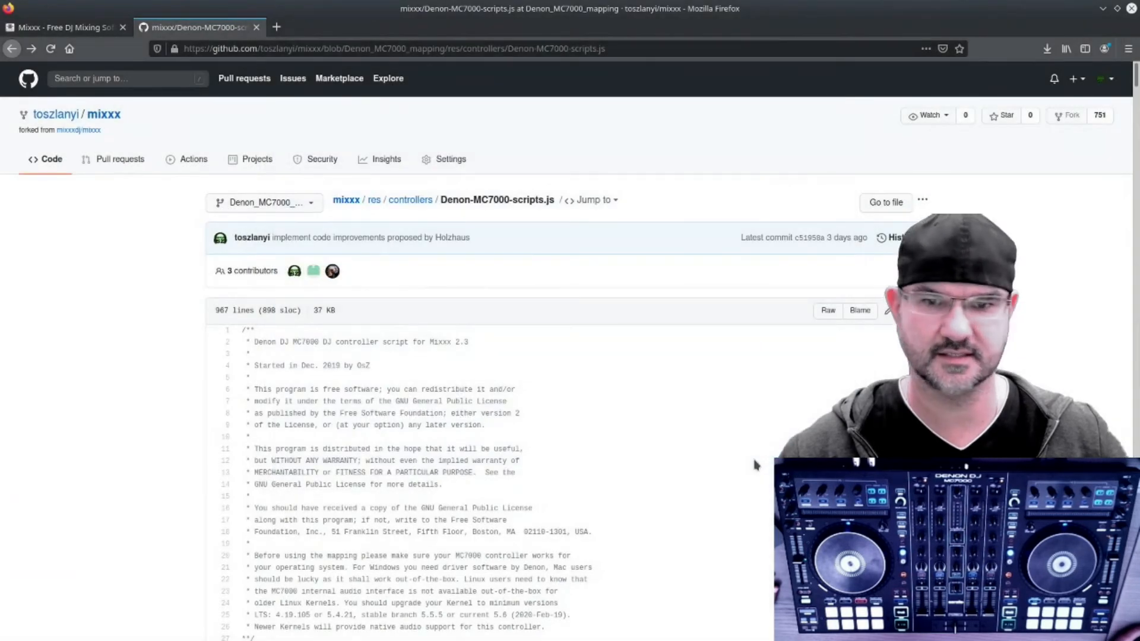
Step: Go back to the res/controllers folder and open the Denon-MC7000.midi.xml file
{"action": "left_click", "coordinate": [410, 201]}
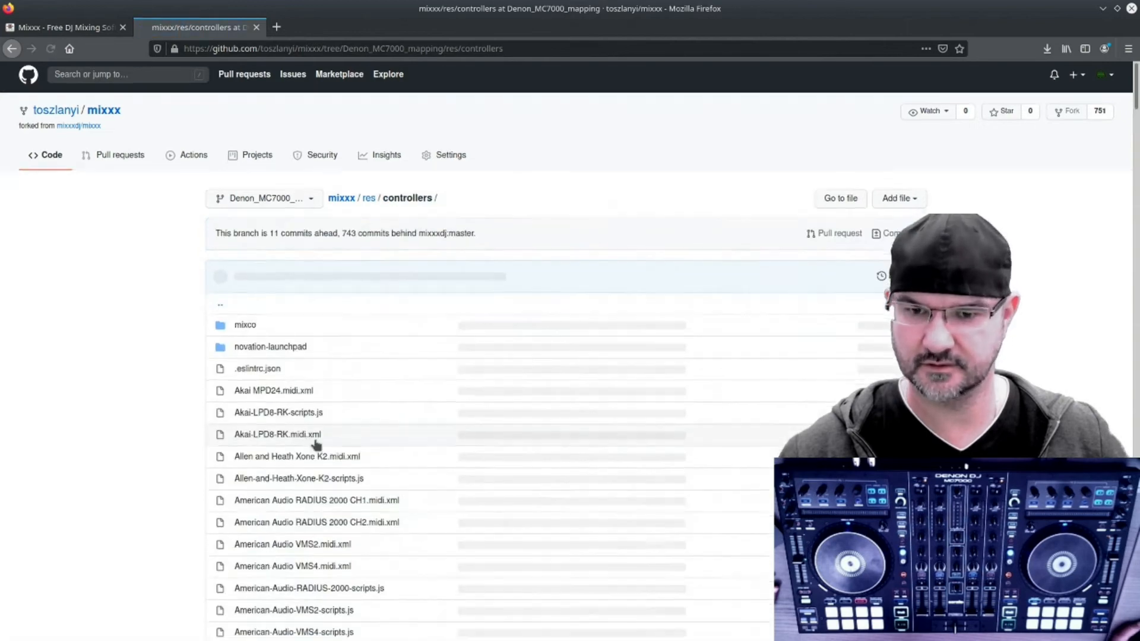
{"action": "scroll", "coordinate": [331, 435], "scroll_direction": "down", "scroll_amount": 3}
{"action": "scroll", "coordinate": [331, 435], "scroll_direction": "down", "scroll_amount": 8}
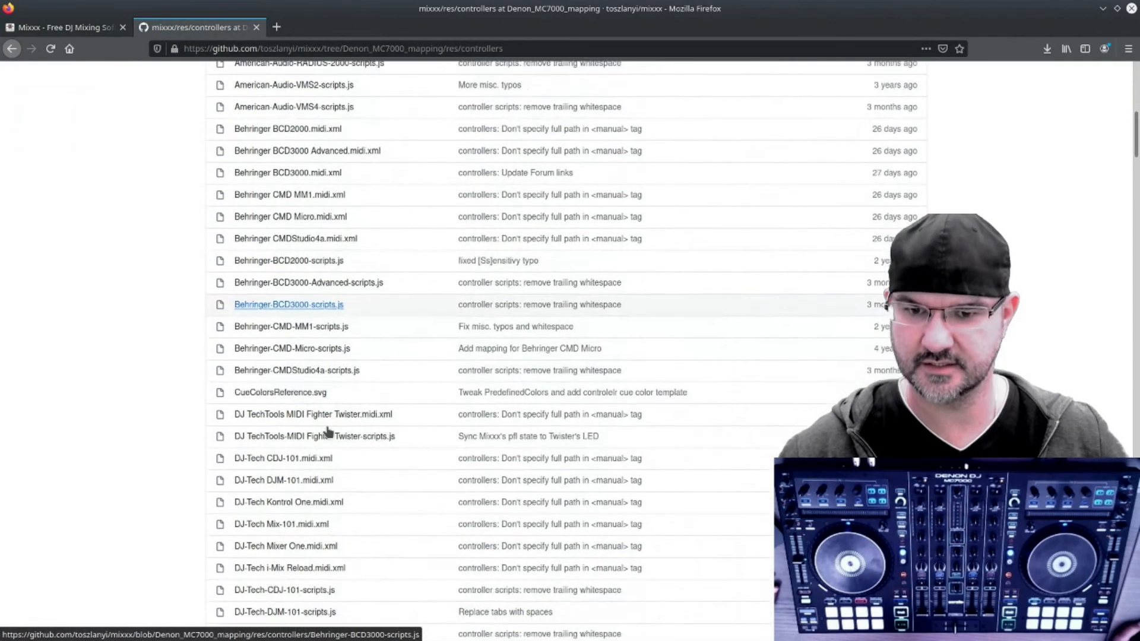
{"action": "scroll", "coordinate": [331, 433], "scroll_direction": "down", "scroll_amount": 7}
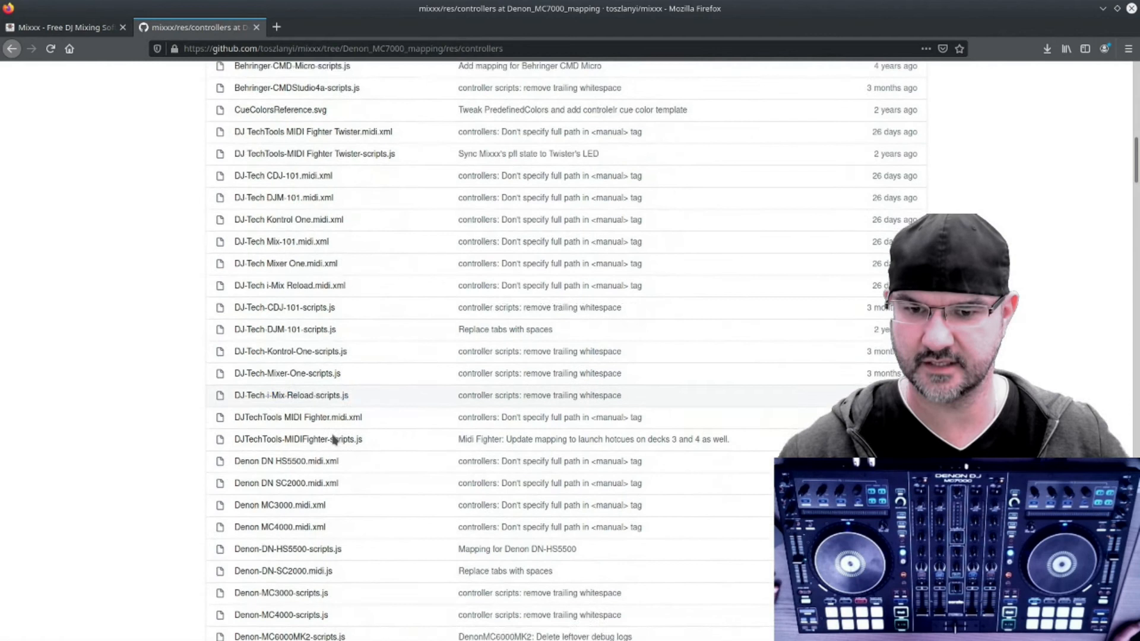
{"action": "scroll", "coordinate": [331, 440], "scroll_direction": "down", "scroll_amount": 4}
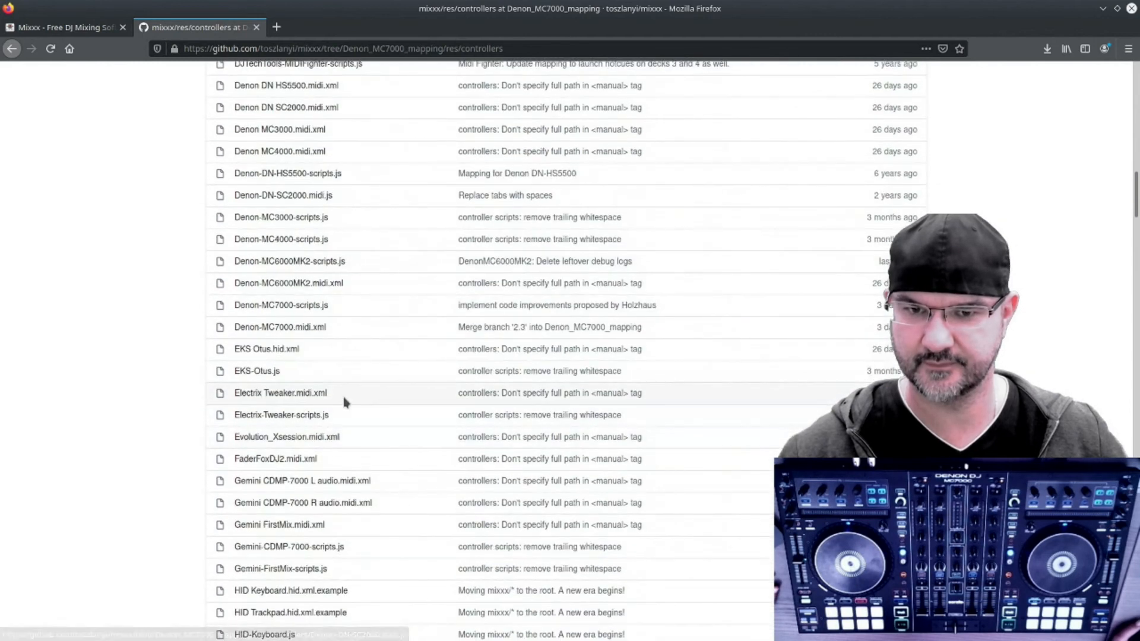
{"action": "left_click", "coordinate": [309, 331]}
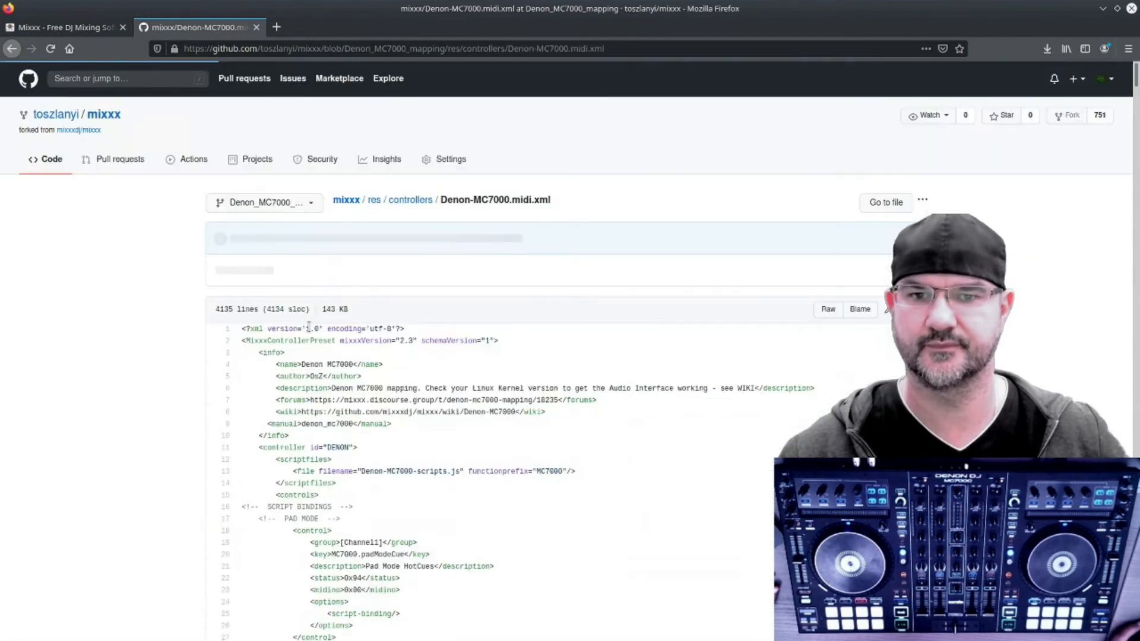
Step: Save the raw Denon-MC7000.midi.xml file into the Downloads folder
{"action": "right_click", "coordinate": [829, 311]}
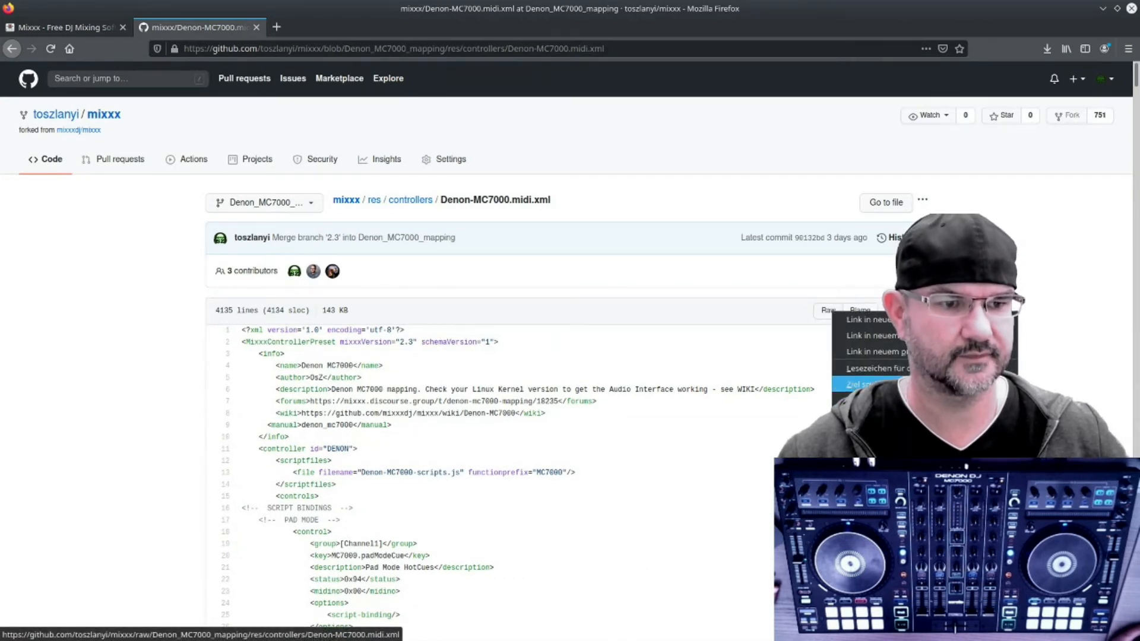
{"action": "left_click", "coordinate": [861, 384]}
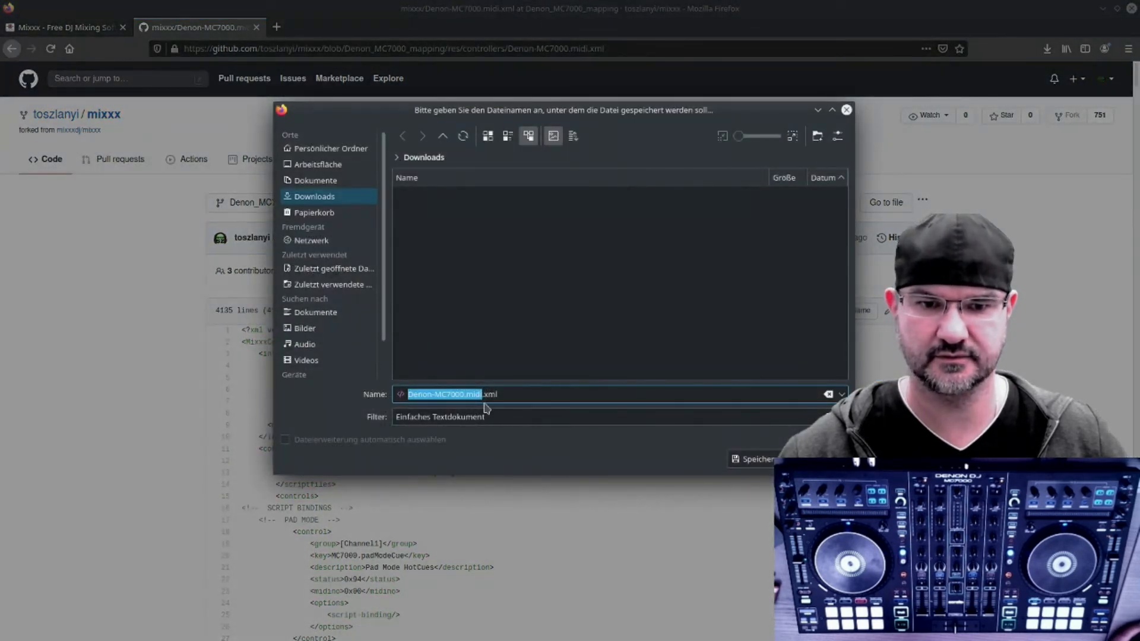
{"action": "left_click", "coordinate": [511, 395]}
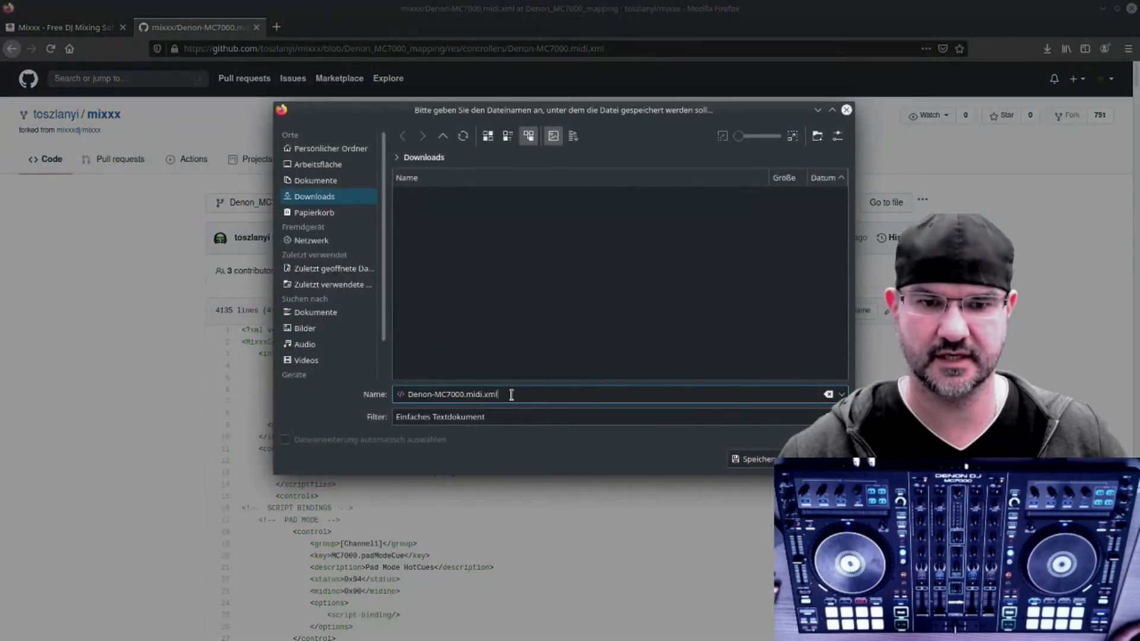
{"action": "left_click", "coordinate": [755, 459]}
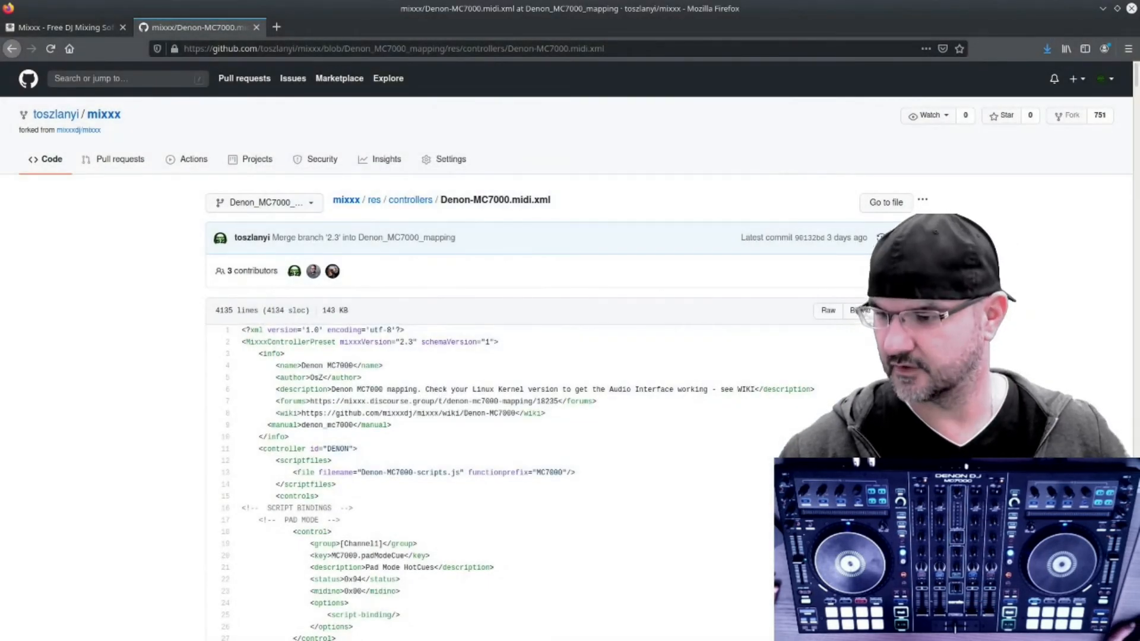
Step: Switch to the file manager and arrange it to show the Downloads and .mixxx folders side by side
{"action": "key", "text": "alt+Tab"}
{"action": "left_click_drag", "start_coordinate": [567, 94], "coordinate": [639, 121]}
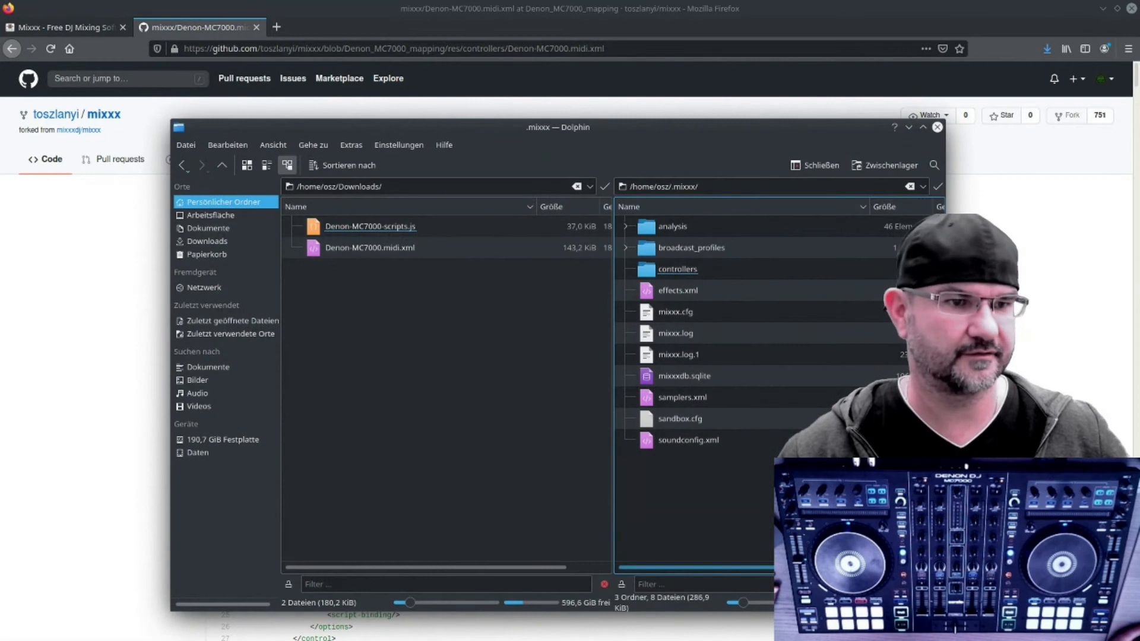
{"action": "left_click_drag", "start_coordinate": [946, 323], "coordinate": [1010, 323]}
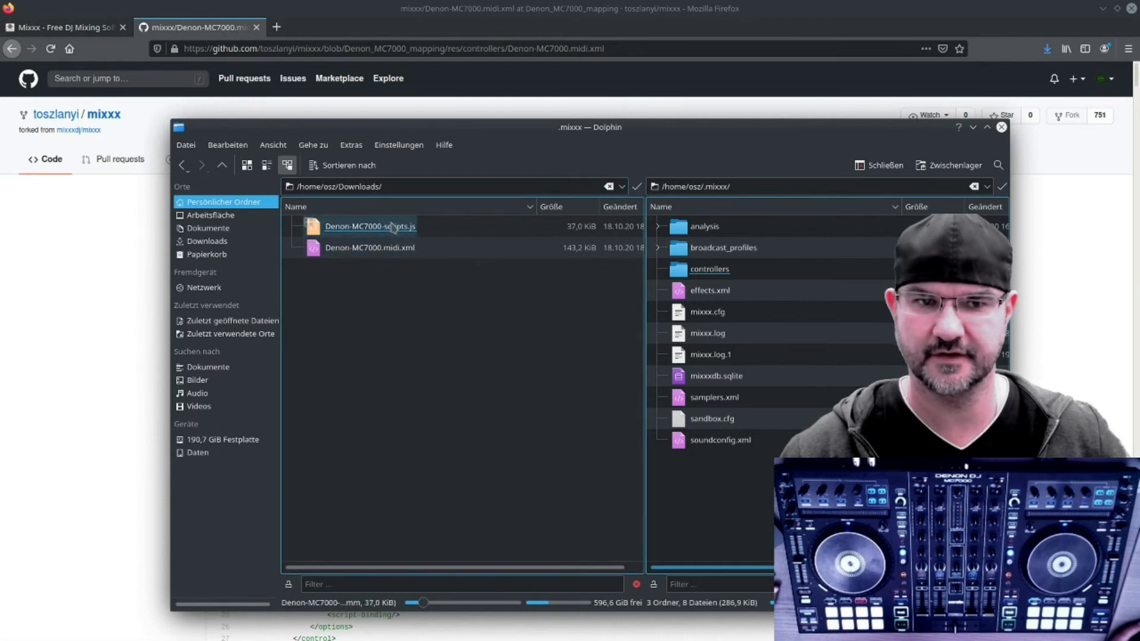
{"action": "left_click_drag", "start_coordinate": [646, 327], "coordinate": [590, 331]}
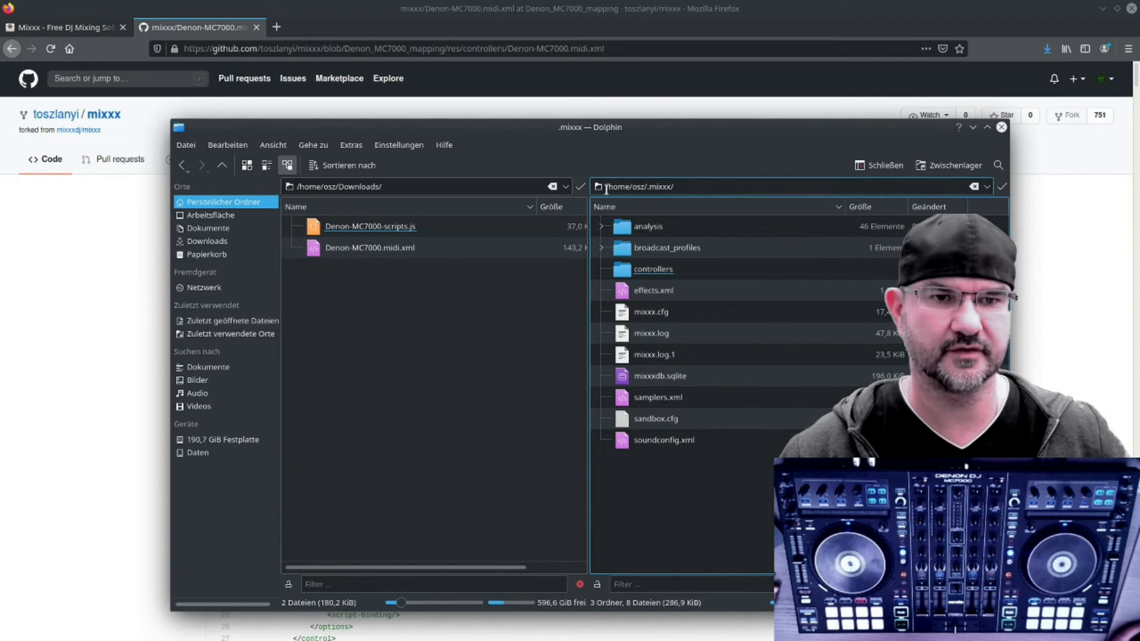
{"action": "double_click", "coordinate": [651, 187]}
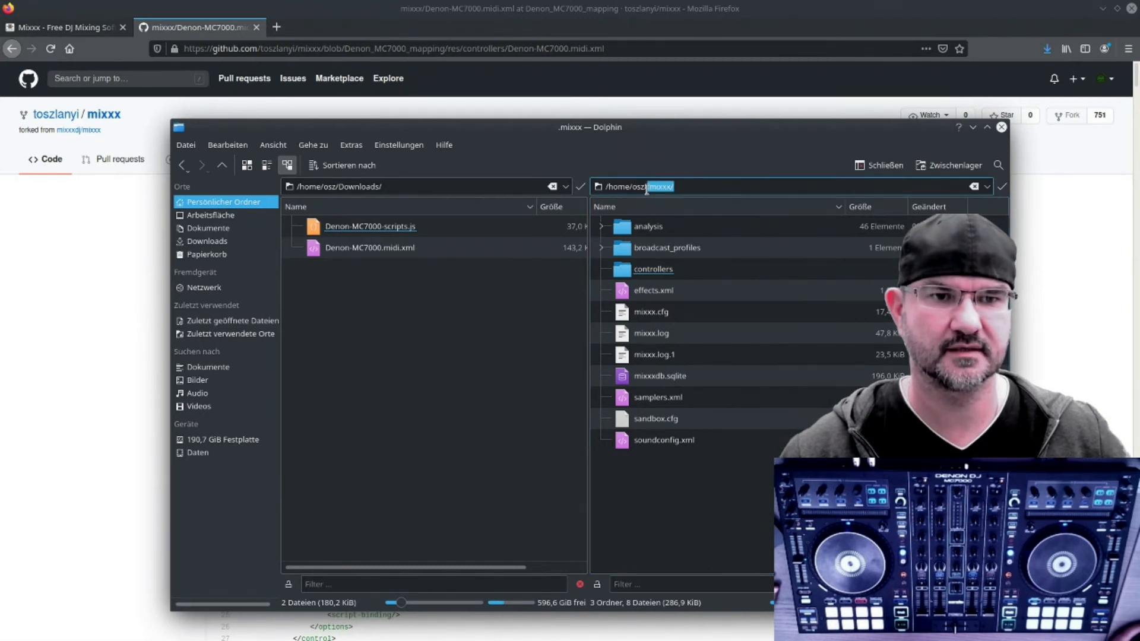
{"action": "left_click", "coordinate": [761, 489]}
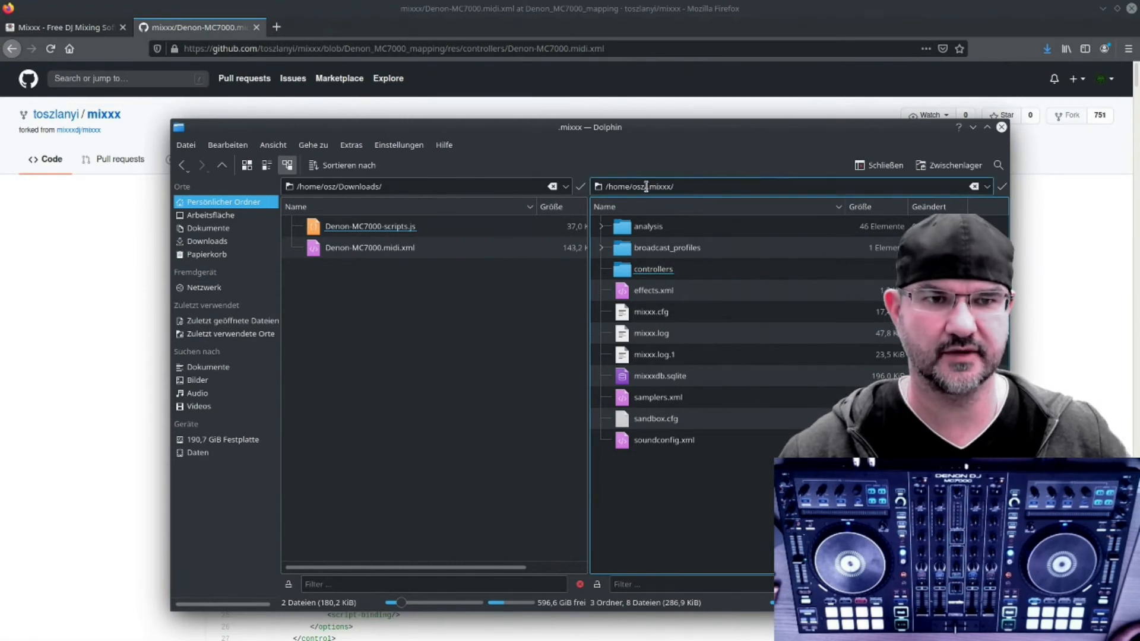
{"action": "left_click", "coordinate": [692, 187]}
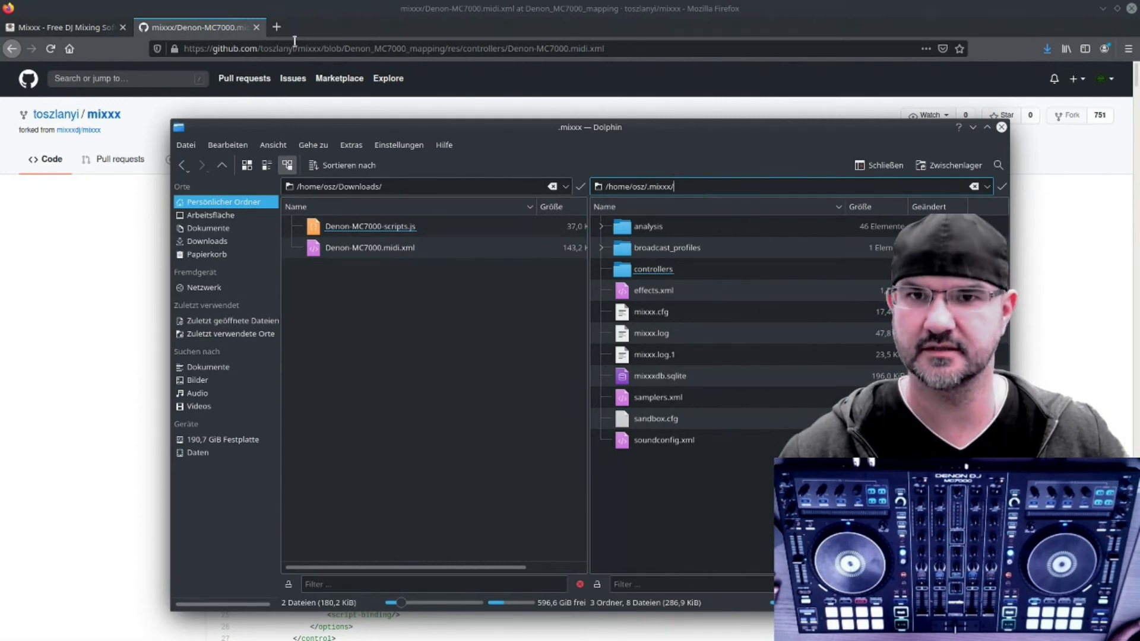
Step: Look up the user controller mapping folder on the Mixxx wiki's Controller Mapping File Locations page
{"action": "left_click", "coordinate": [276, 28]}
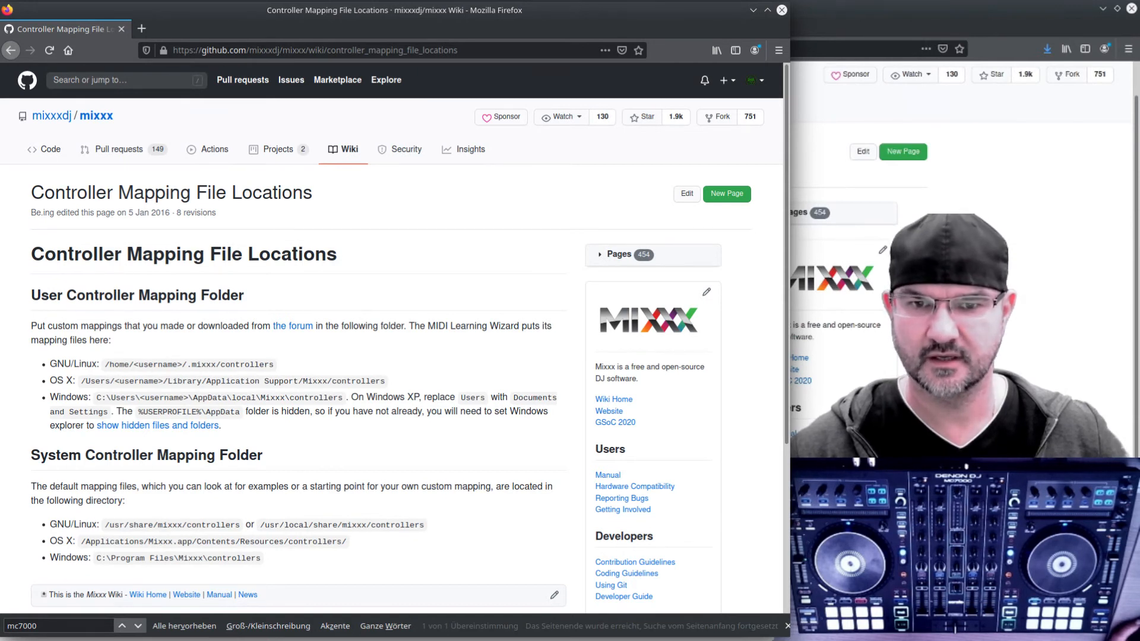
{"action": "scroll", "coordinate": [963, 261], "scroll_direction": "down", "scroll_amount": 2}
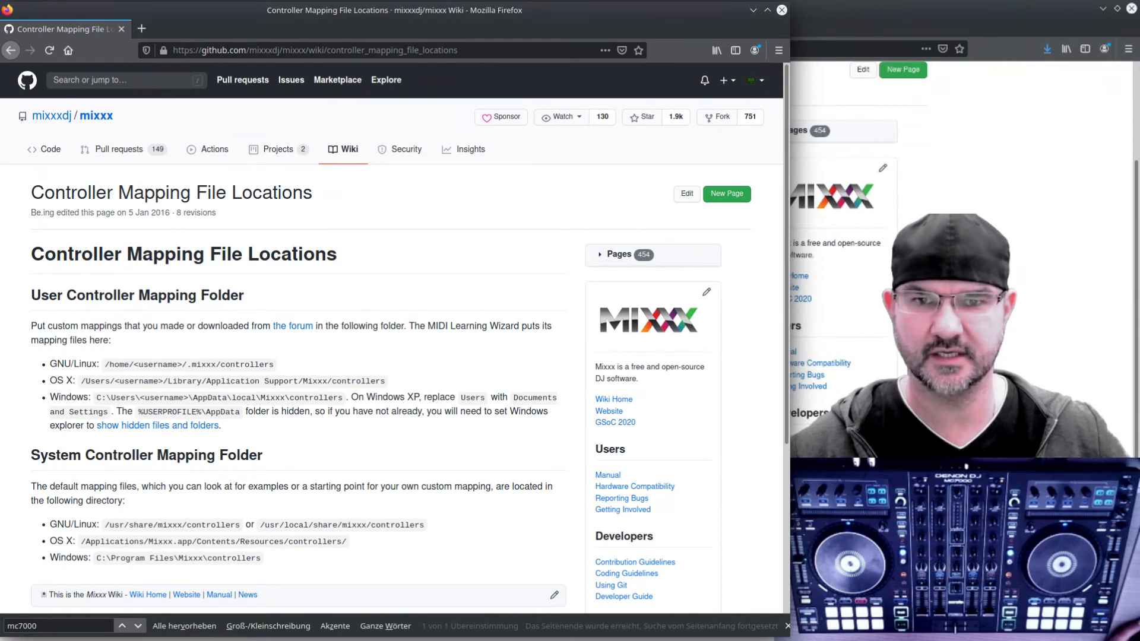
{"action": "scroll", "coordinate": [844, 297], "scroll_direction": "down", "scroll_amount": 2}
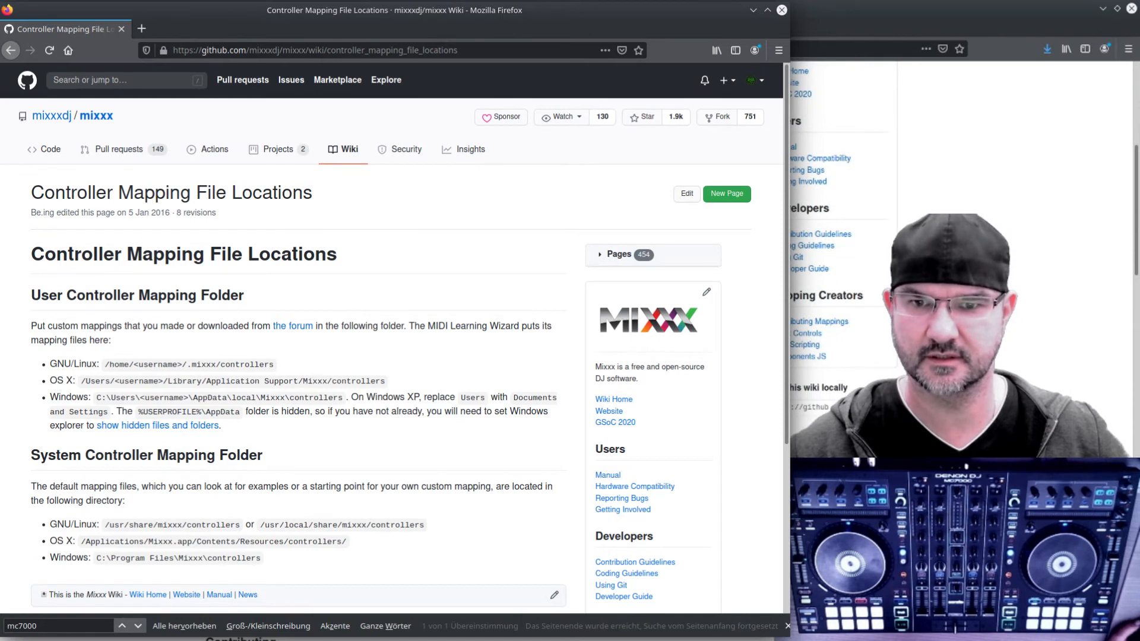
{"action": "scroll", "coordinate": [963, 262], "scroll_direction": "down", "scroll_amount": 3}
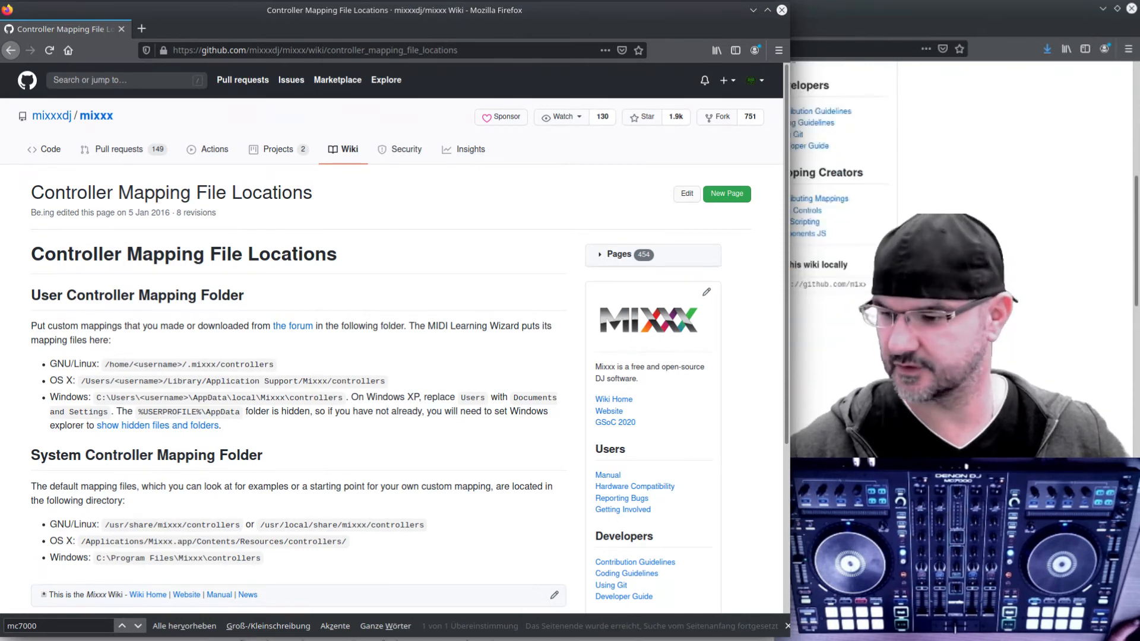
{"action": "key", "text": "ctrl+w"}
Step: Move both downloaded MC7000 files from Downloads into the .mixxx/controllers folder and minimize the file manager
{"action": "key", "text": "alt+Tab"}
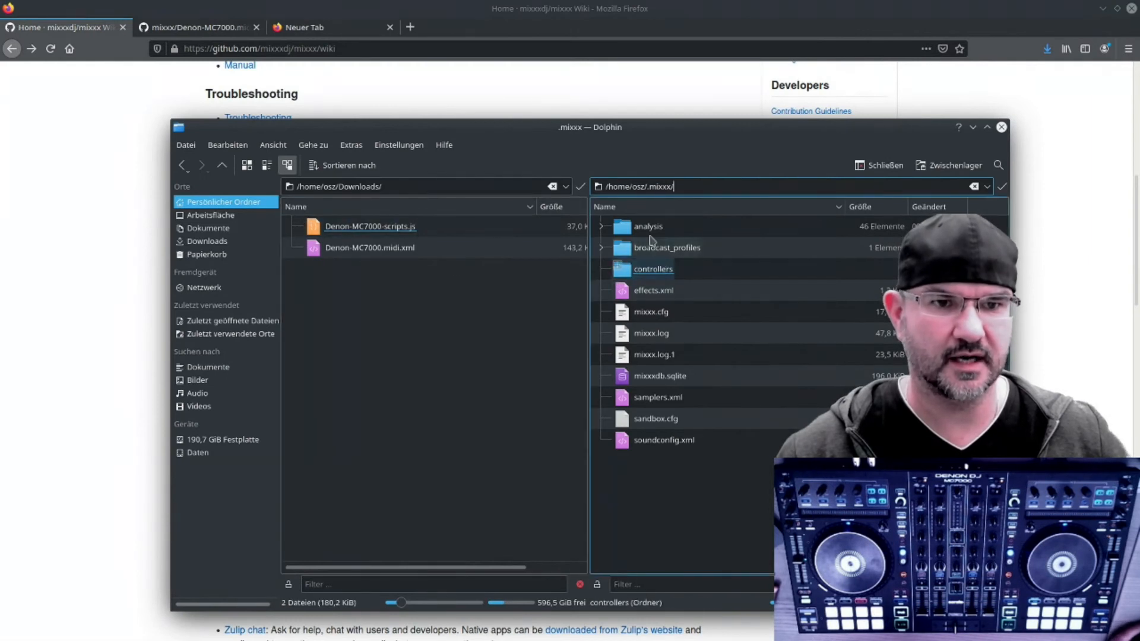
{"action": "double_click", "coordinate": [653, 269]}
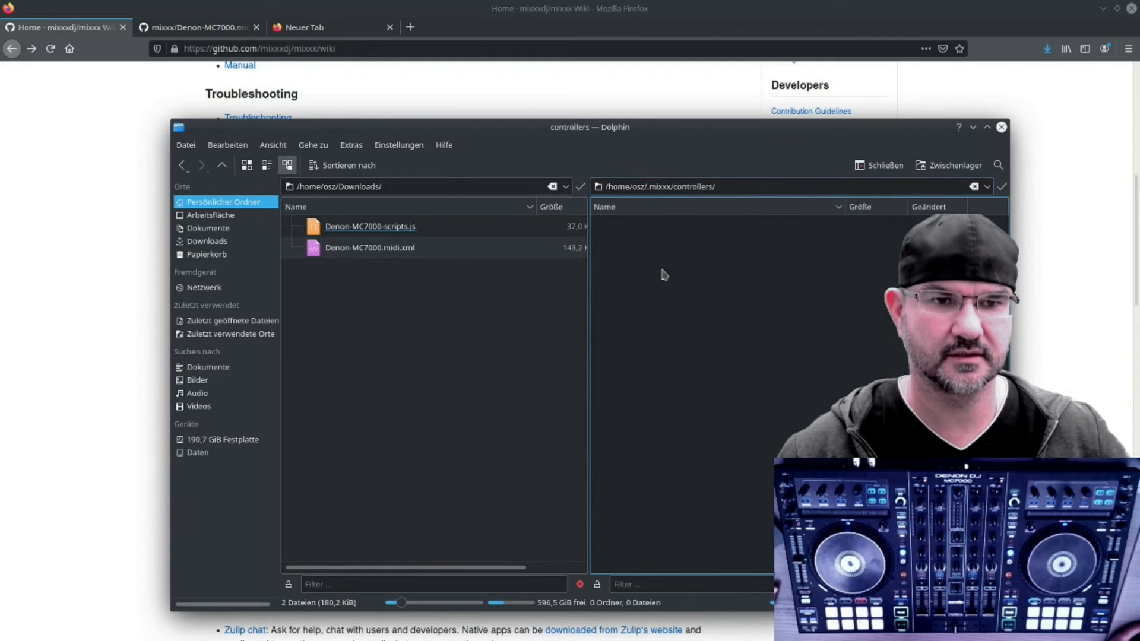
{"action": "left_click_drag", "start_coordinate": [413, 297], "coordinate": [718, 287]}
{"action": "left_click", "coordinate": [749, 292]}
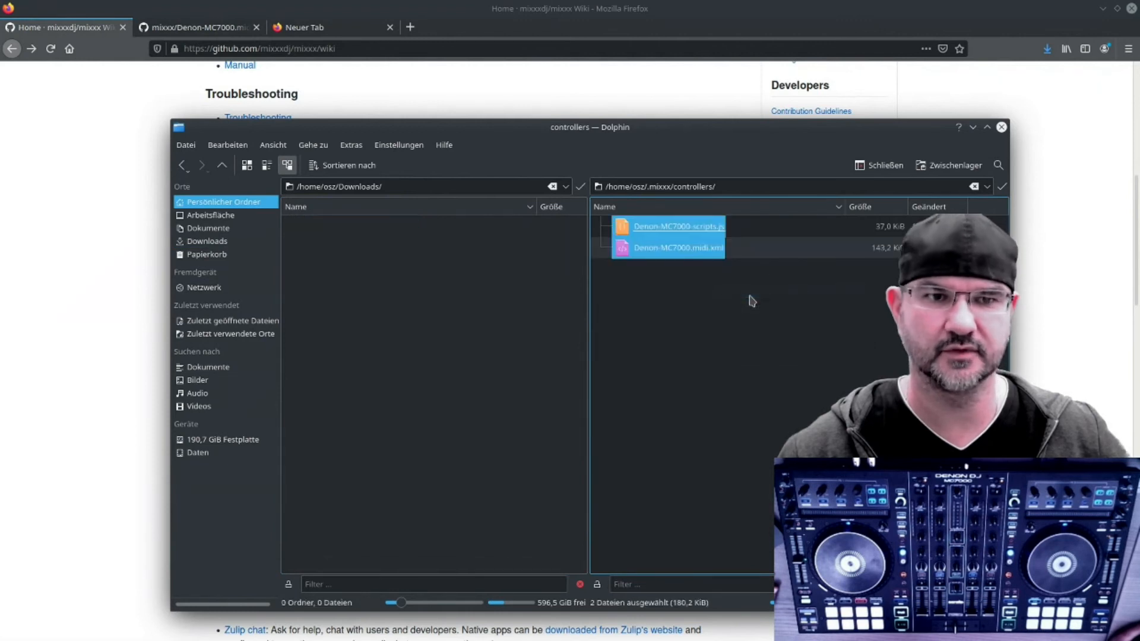
{"action": "left_click", "coordinate": [679, 286]}
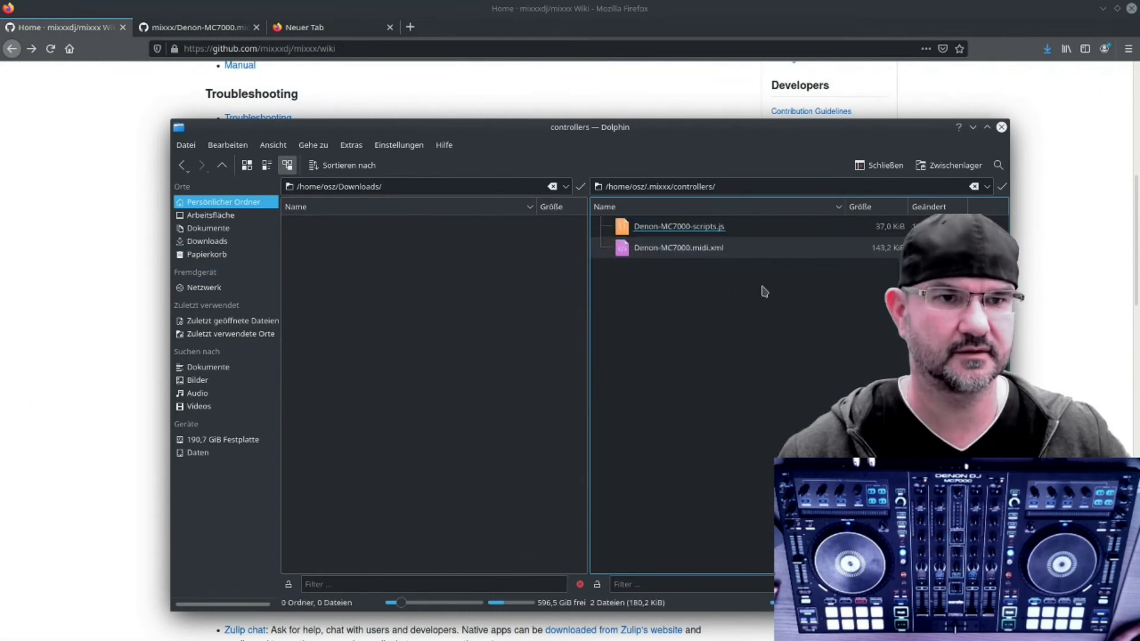
{"action": "left_click", "coordinate": [974, 127]}
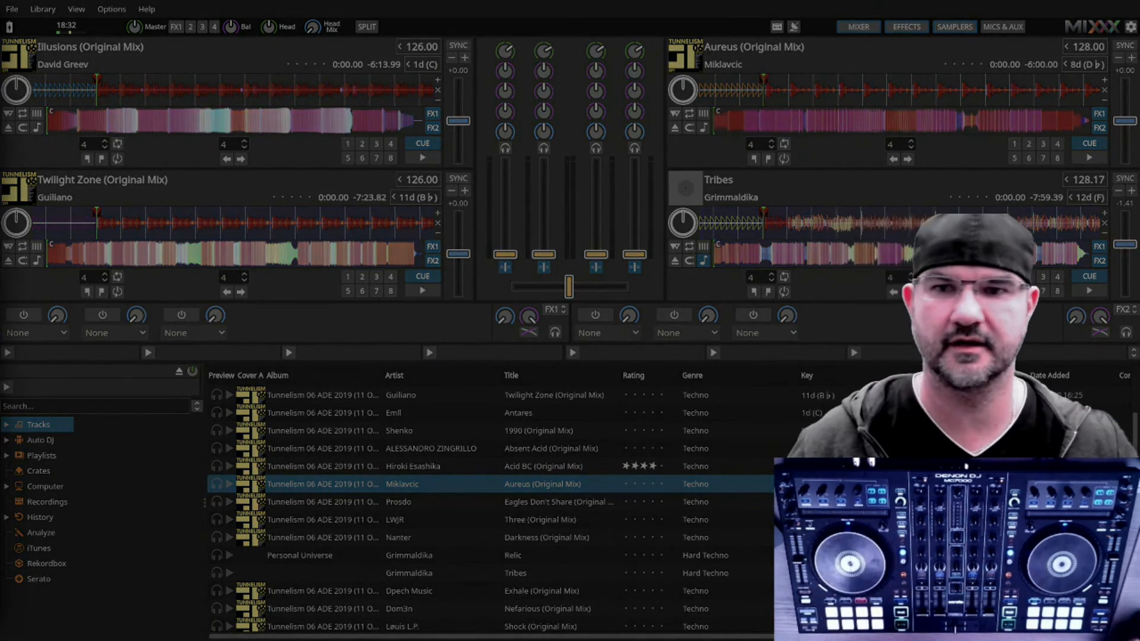
Step: Open Preferences and load the Denon MC7000 preset for the DENON DJ MC7000 MIDI 1 controller, applying it
{"action": "left_click_drag", "start_coordinate": [0, 18], "coordinate": [213, 18]}
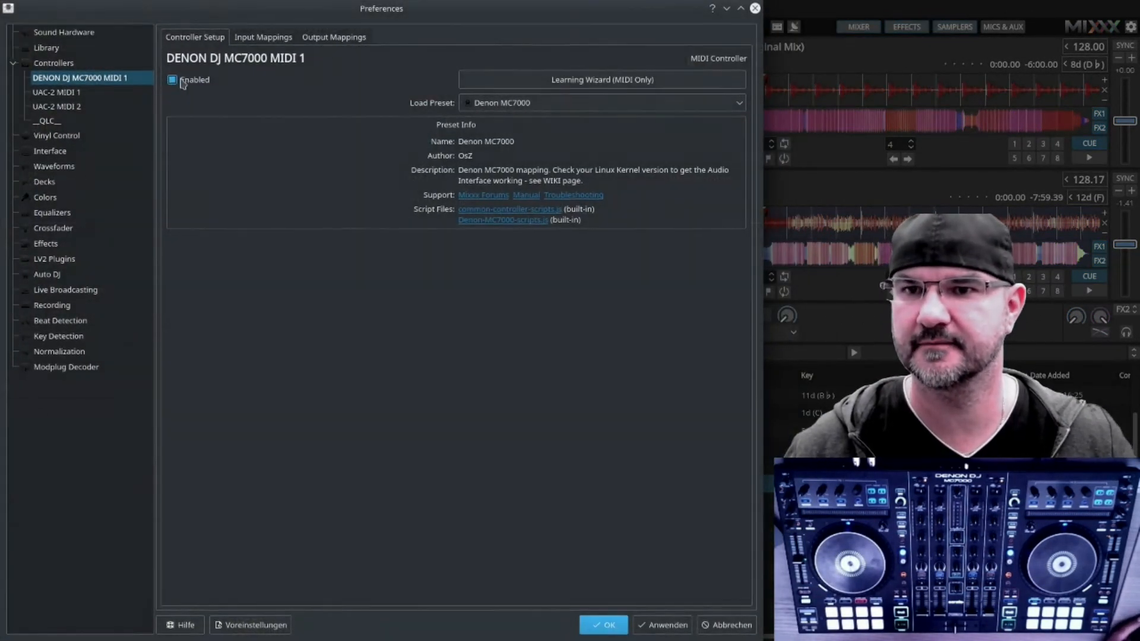
{"action": "left_click", "coordinate": [538, 104]}
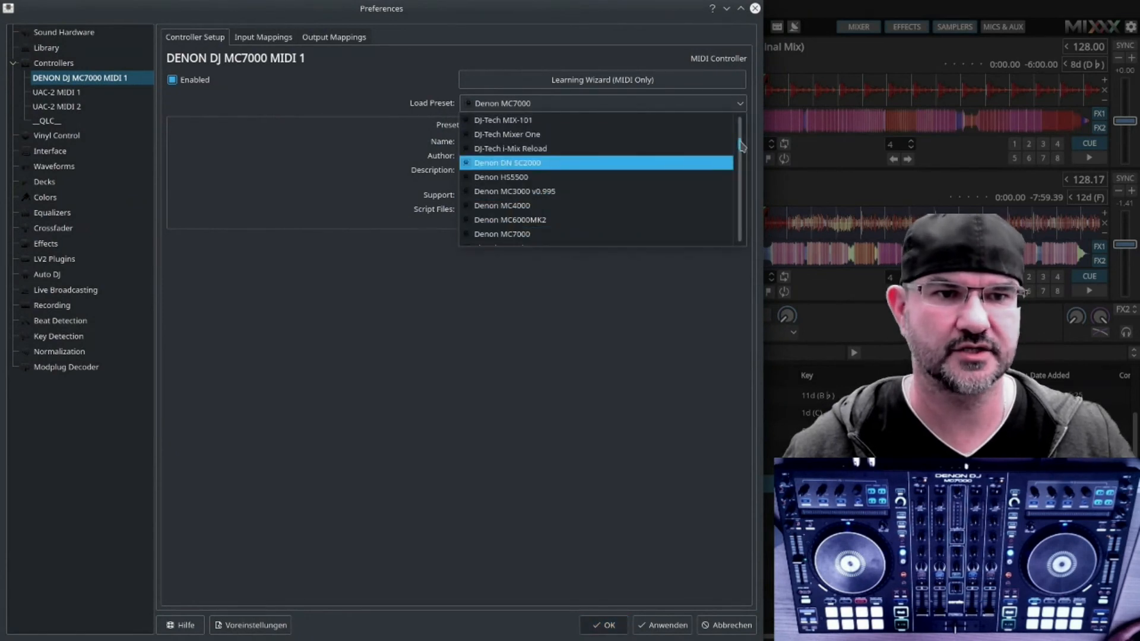
{"action": "left_click_drag", "start_coordinate": [741, 146], "coordinate": [742, 122]}
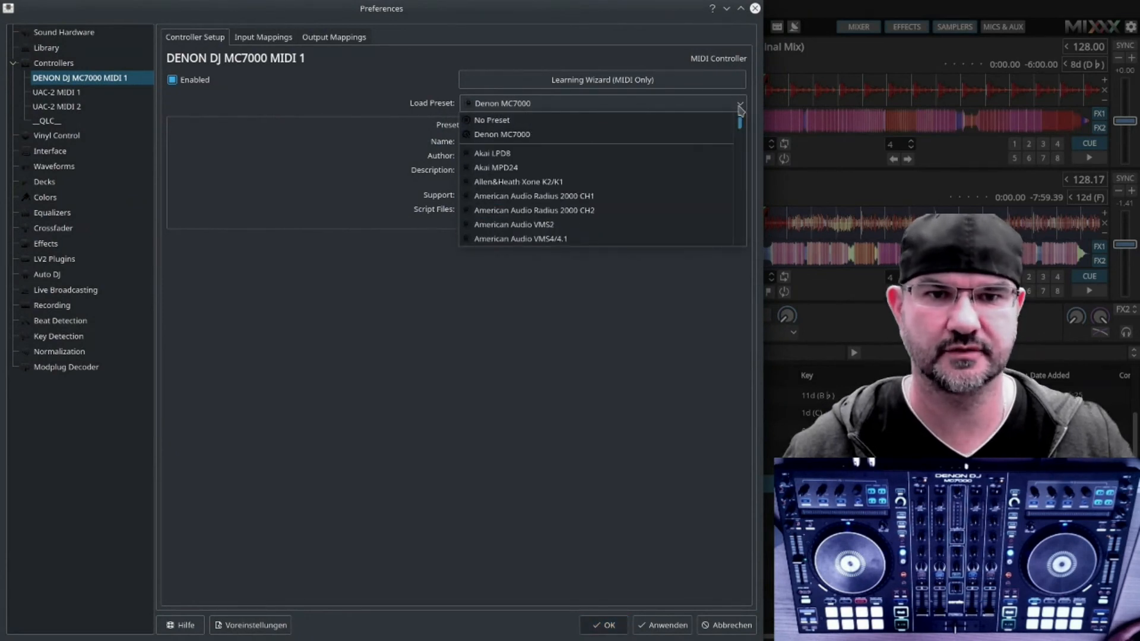
{"action": "left_click", "coordinate": [542, 134]}
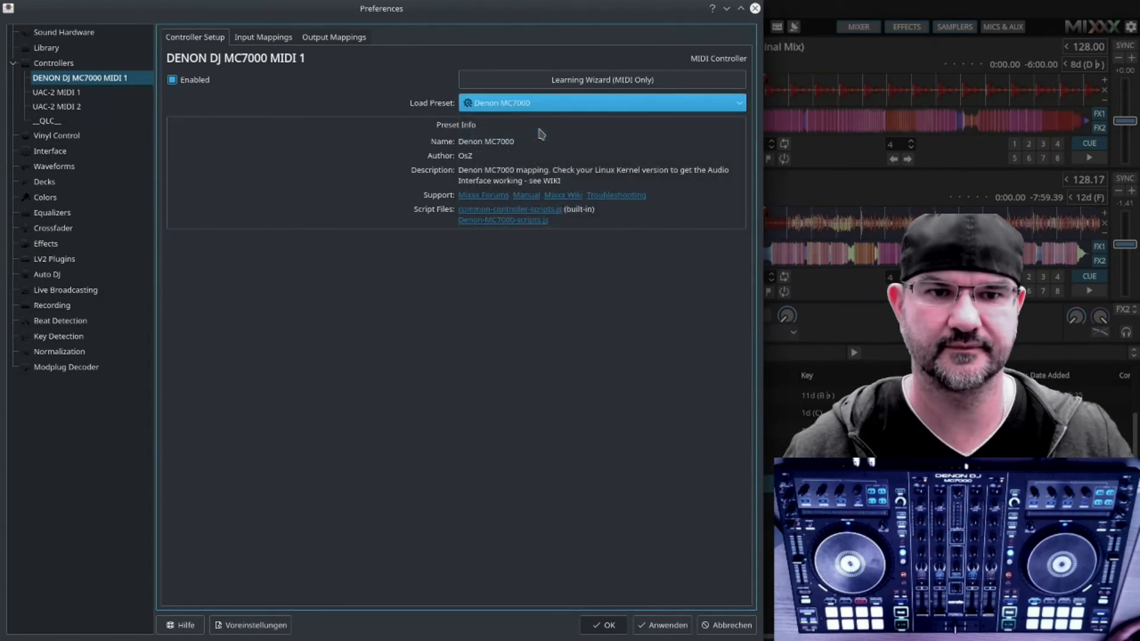
{"action": "left_click", "coordinate": [664, 628]}
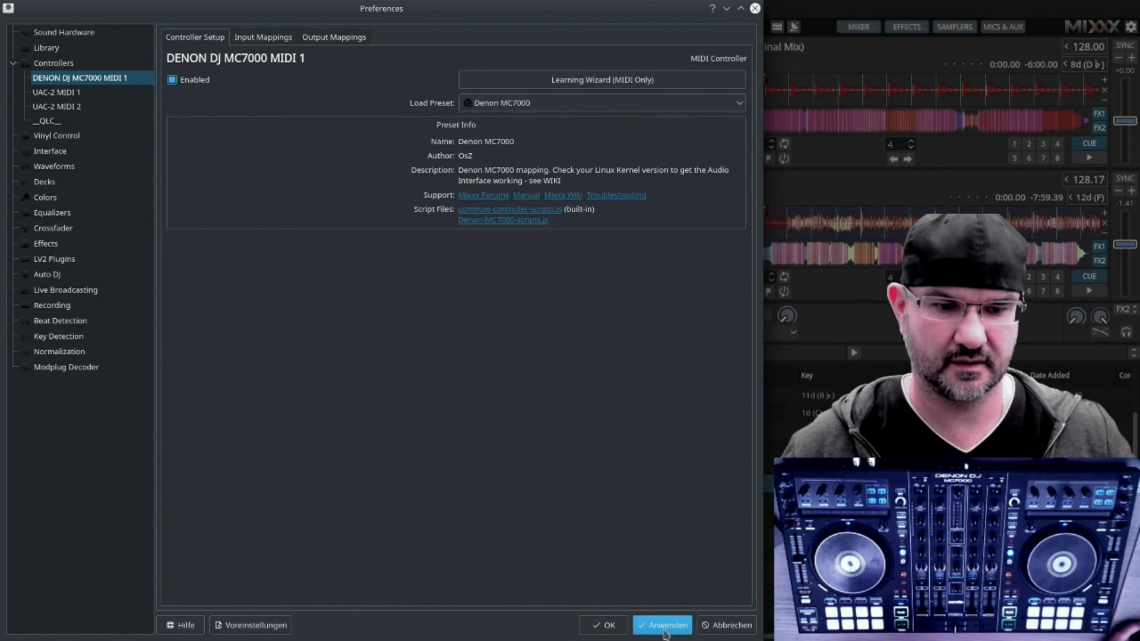
Step: Recheck the preset list, keep Denon MC7000 loaded, apply and close Preferences, and return to the browser
{"action": "left_click", "coordinate": [738, 107]}
{"action": "scroll", "coordinate": [741, 133], "scroll_direction": "down", "scroll_amount": 3}
{"action": "mouse_move", "coordinate": [740, 133]}
{"action": "left_mouse_down"}
{"action": "mouse_move", "coordinate": [740, 190]}
{"action": "mouse_move", "coordinate": [736, 145]}
{"action": "left_mouse_up"}
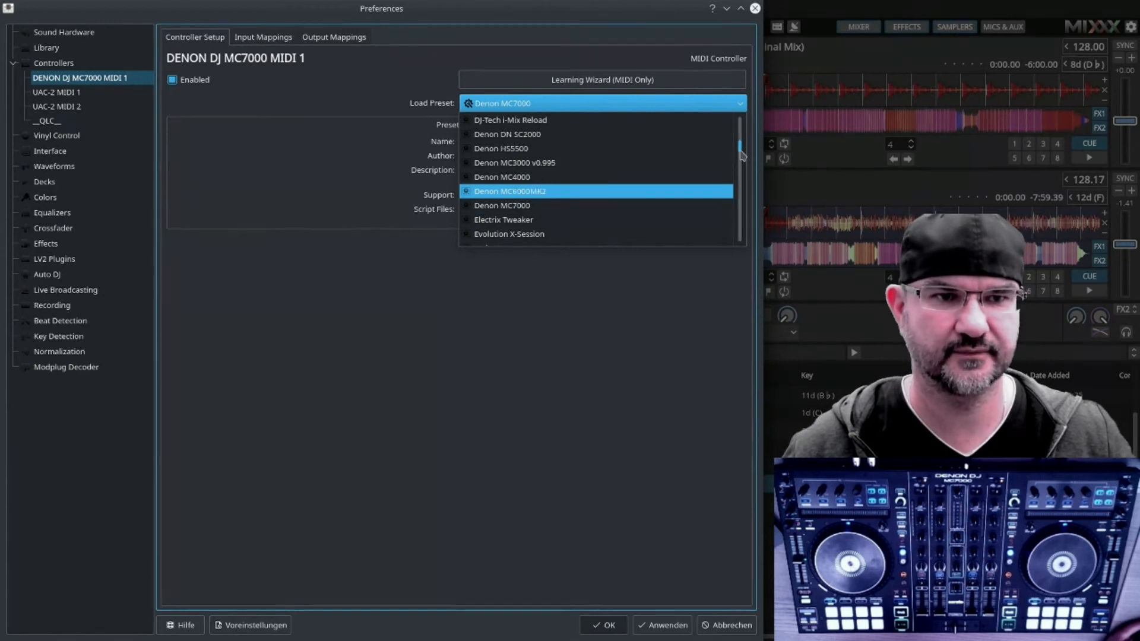
{"action": "left_click_drag", "start_coordinate": [740, 149], "coordinate": [740, 120]}
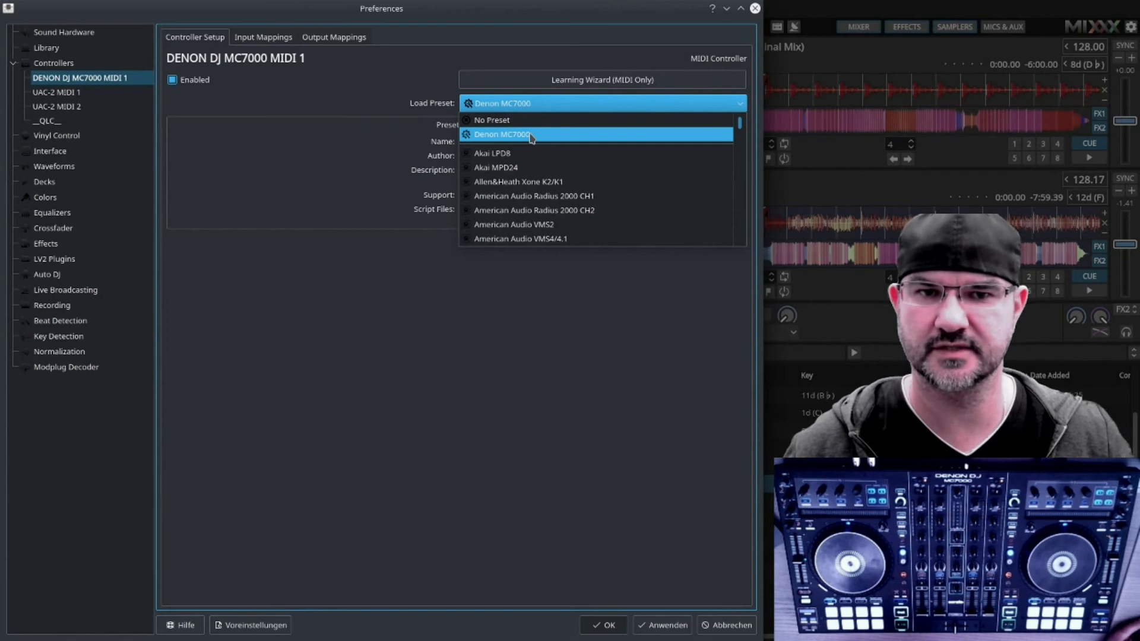
{"action": "left_click", "coordinate": [526, 404]}
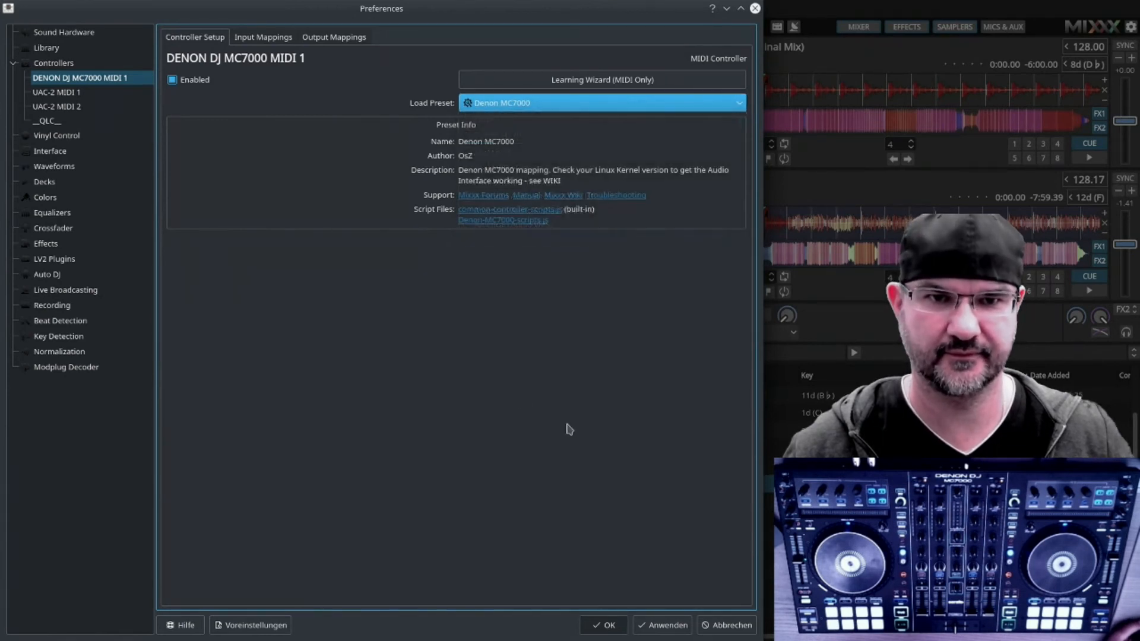
{"action": "left_click", "coordinate": [660, 625]}
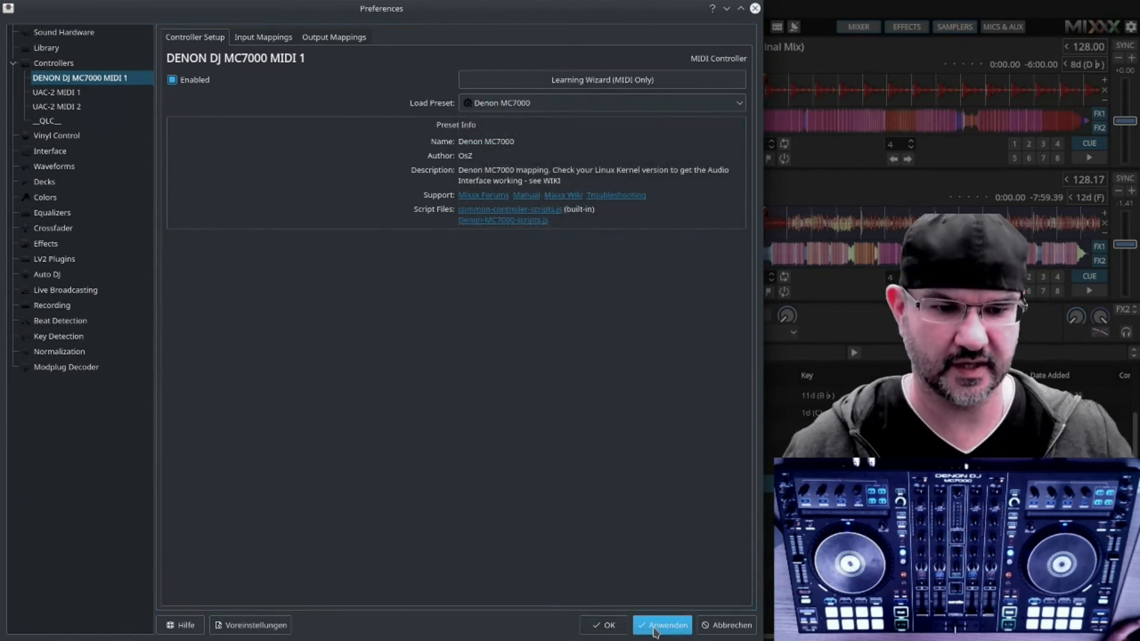
{"action": "left_click", "coordinate": [607, 627]}
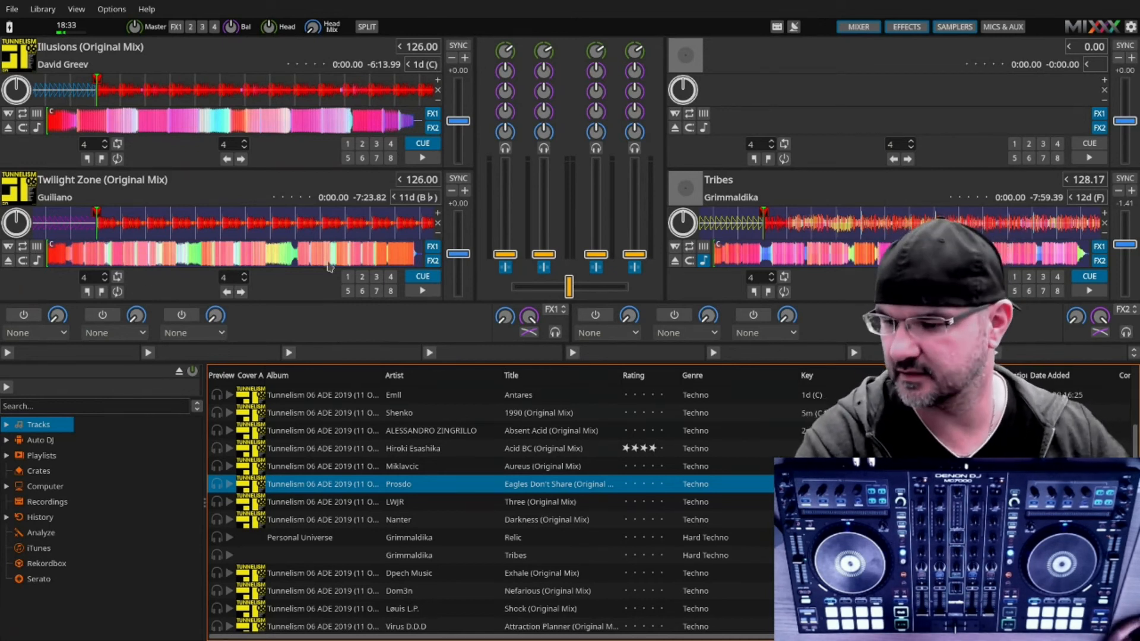
{"action": "key", "text": "alt+Tab"}
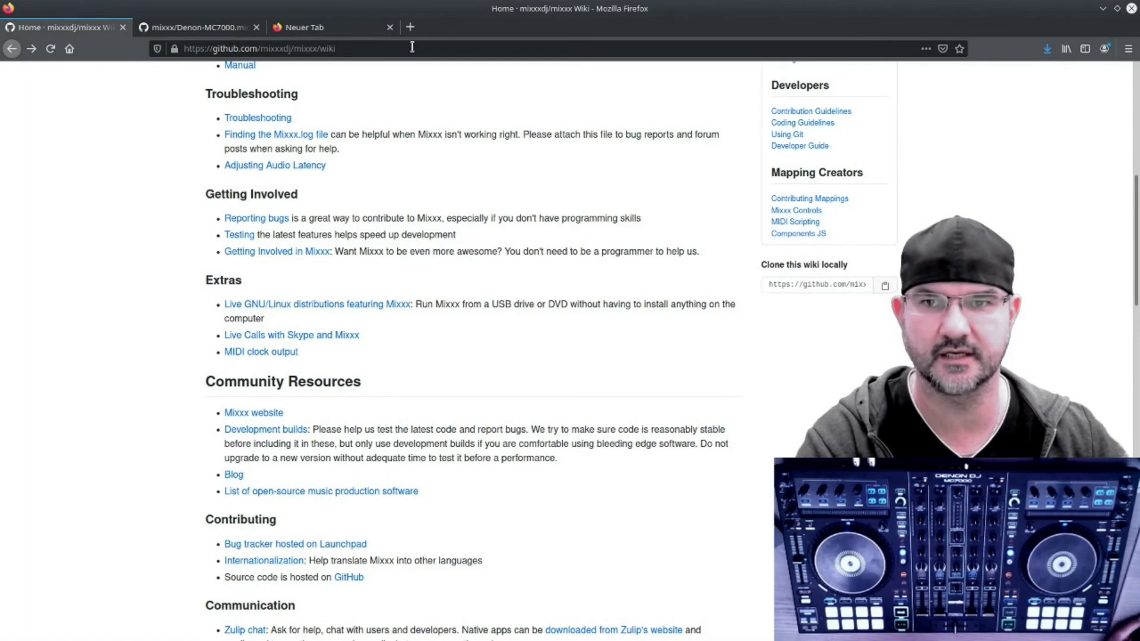
Step: Go back to the Mixxx website and open its Forums section
{"action": "left_click", "coordinate": [11, 48]}
{"action": "mouse_move", "coordinate": [604, 229]}
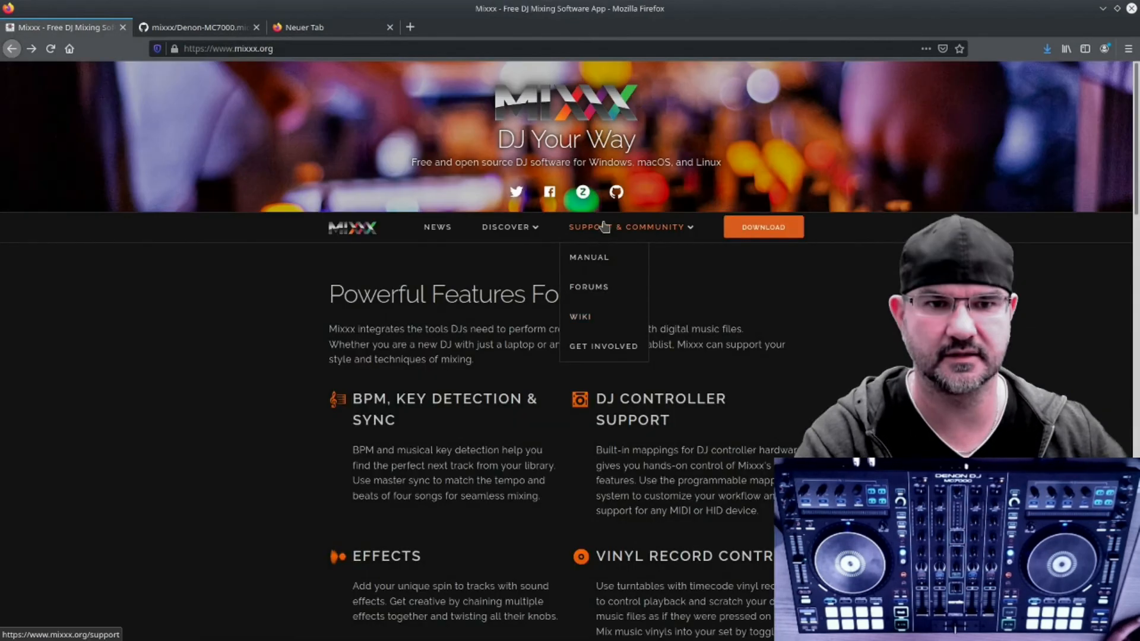
{"action": "left_click", "coordinate": [591, 289]}
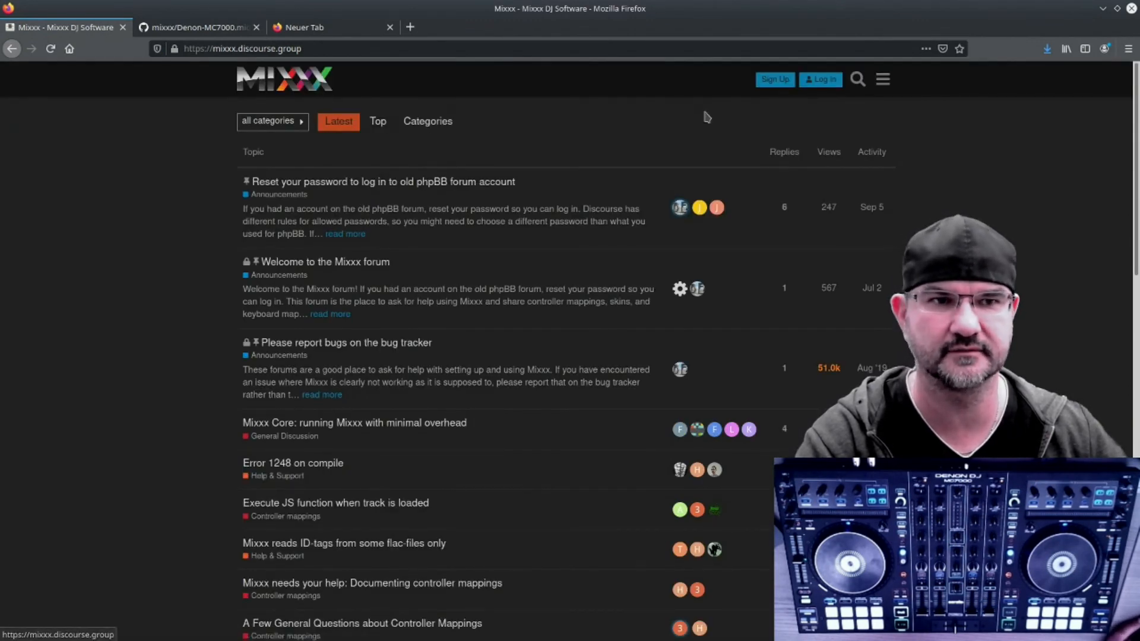
Step: Search the Mixxx forum for ddj 200
{"action": "left_click", "coordinate": [857, 79]}
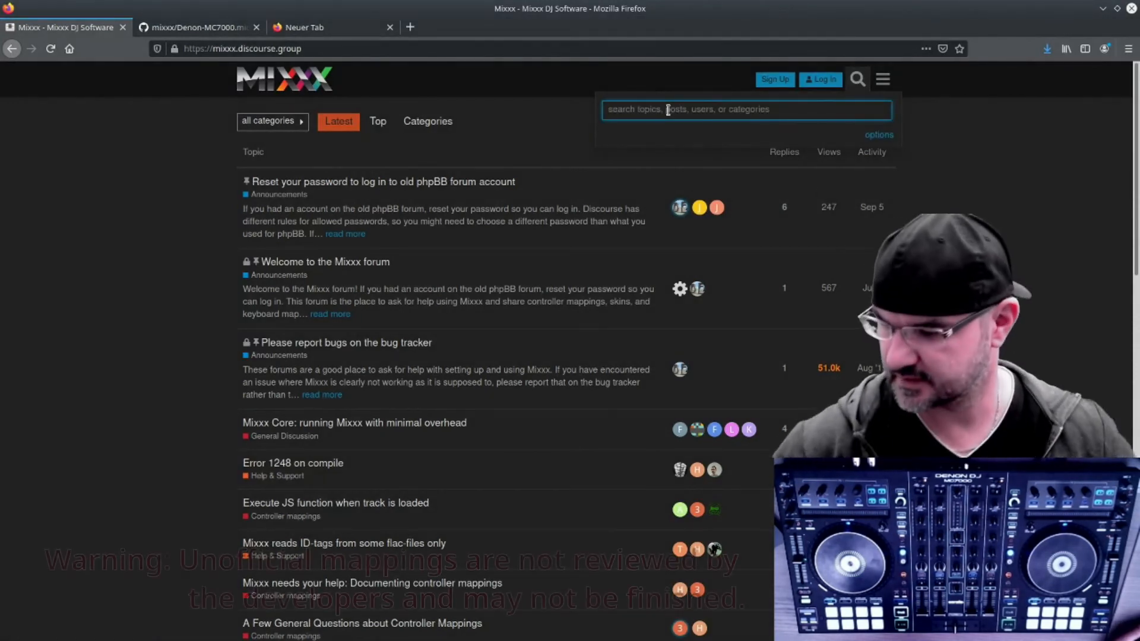
{"action": "type", "text": "ddj 400"}
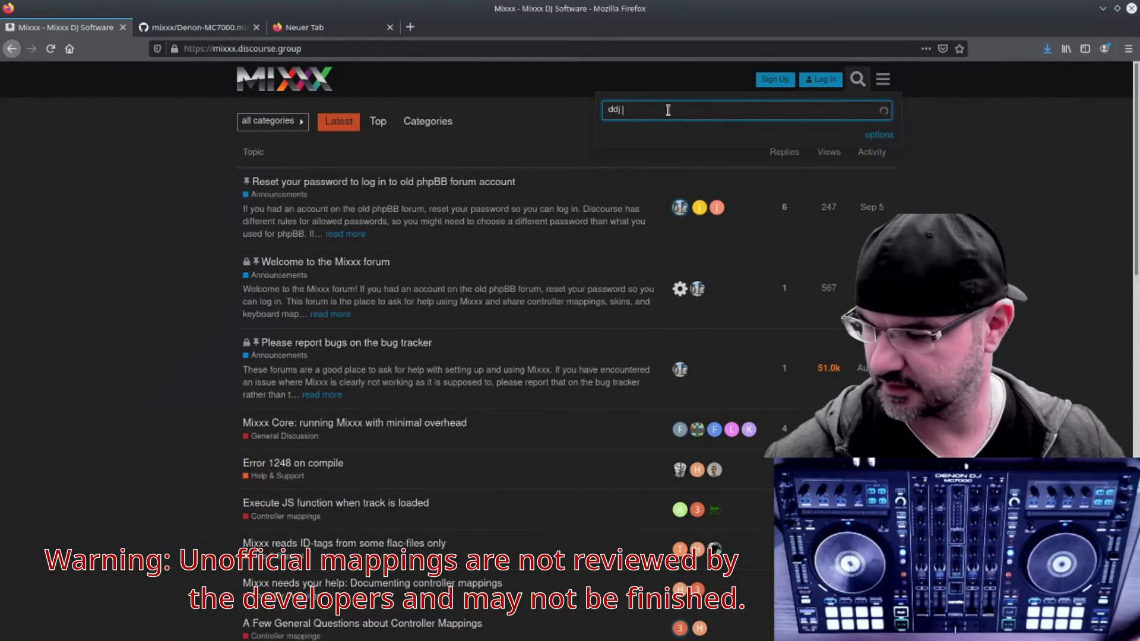
{"action": "key", "text": "Return"}
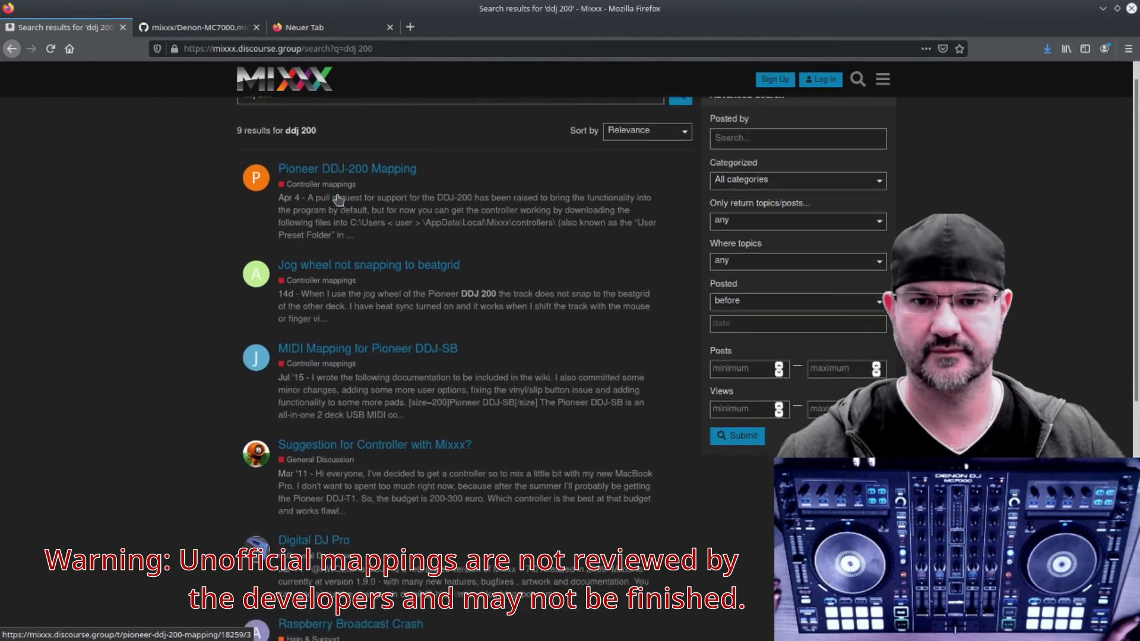
Step: Sort the forum search results by Latest Topic
{"action": "scroll", "coordinate": [410, 250], "scroll_direction": "down", "scroll_amount": 1}
{"action": "scroll", "coordinate": [452, 278], "scroll_direction": "up", "scroll_amount": 1}
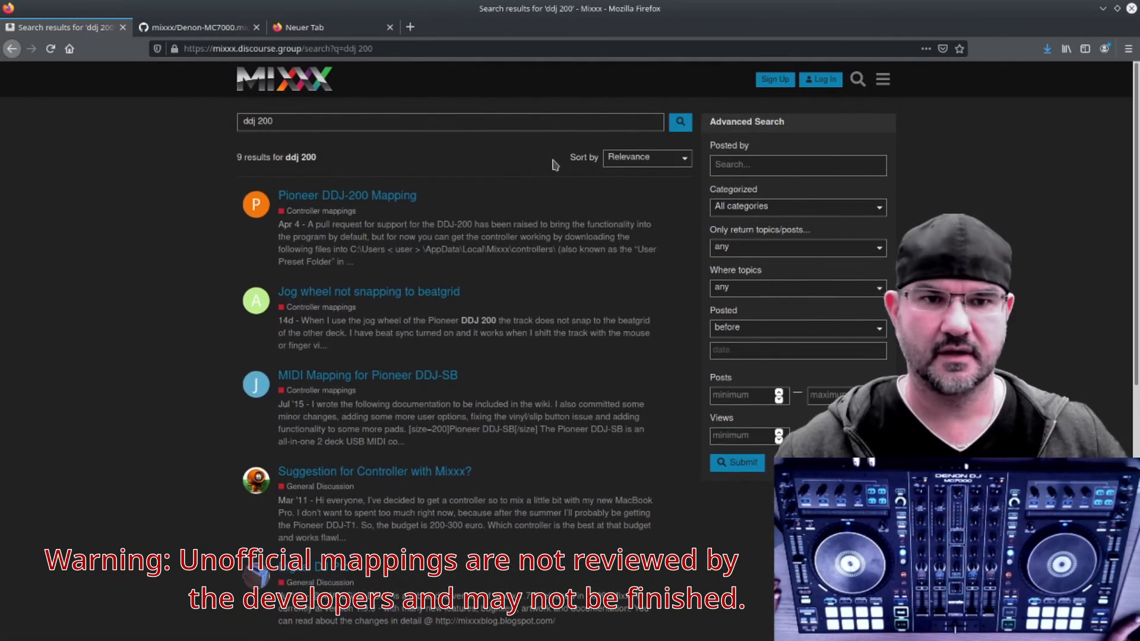
{"action": "left_click", "coordinate": [667, 165]}
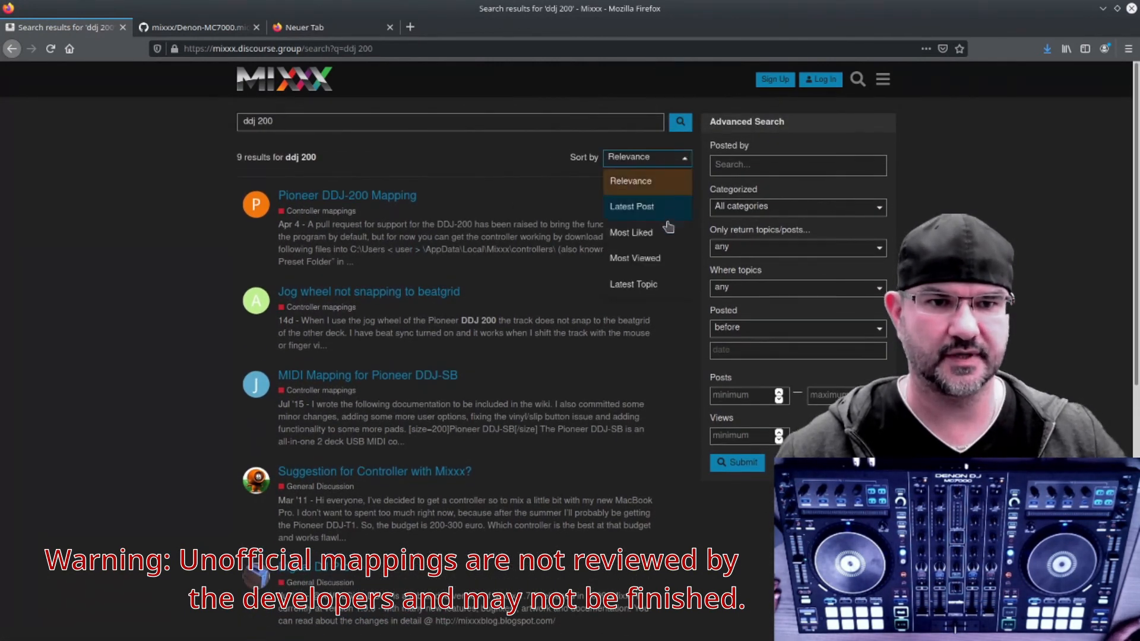
{"action": "left_click", "coordinate": [670, 288]}
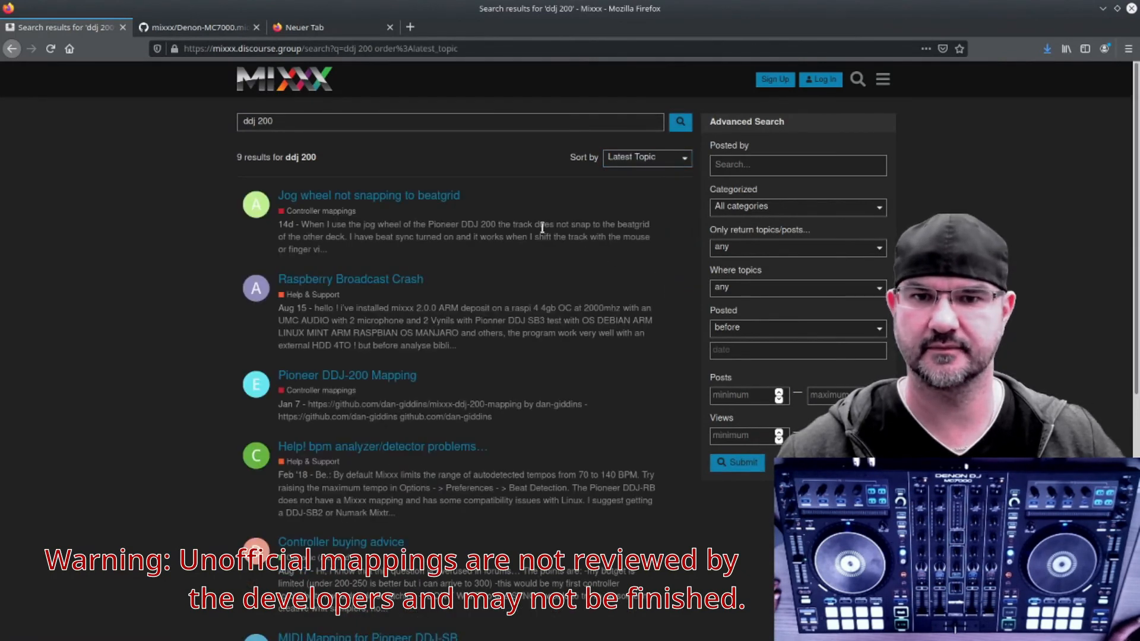
Step: Open the Pioneer DDJ-200 Mapping forum topic and its linked GitHub repository in a new tab
{"action": "scroll", "coordinate": [455, 276], "scroll_direction": "down", "scroll_amount": 3}
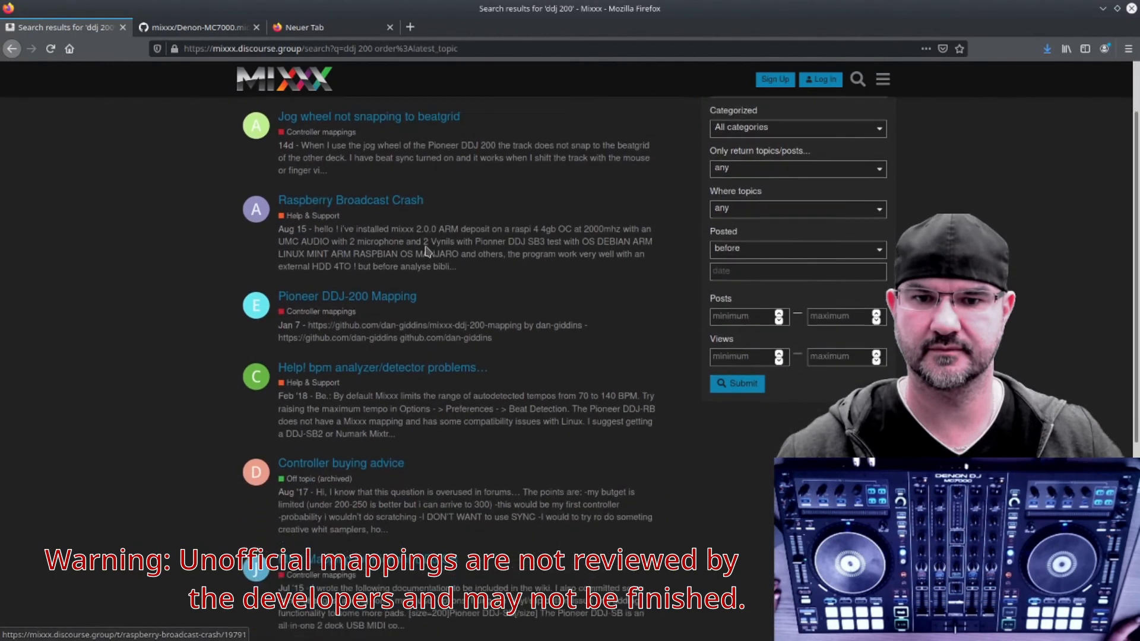
{"action": "left_click", "coordinate": [403, 257]}
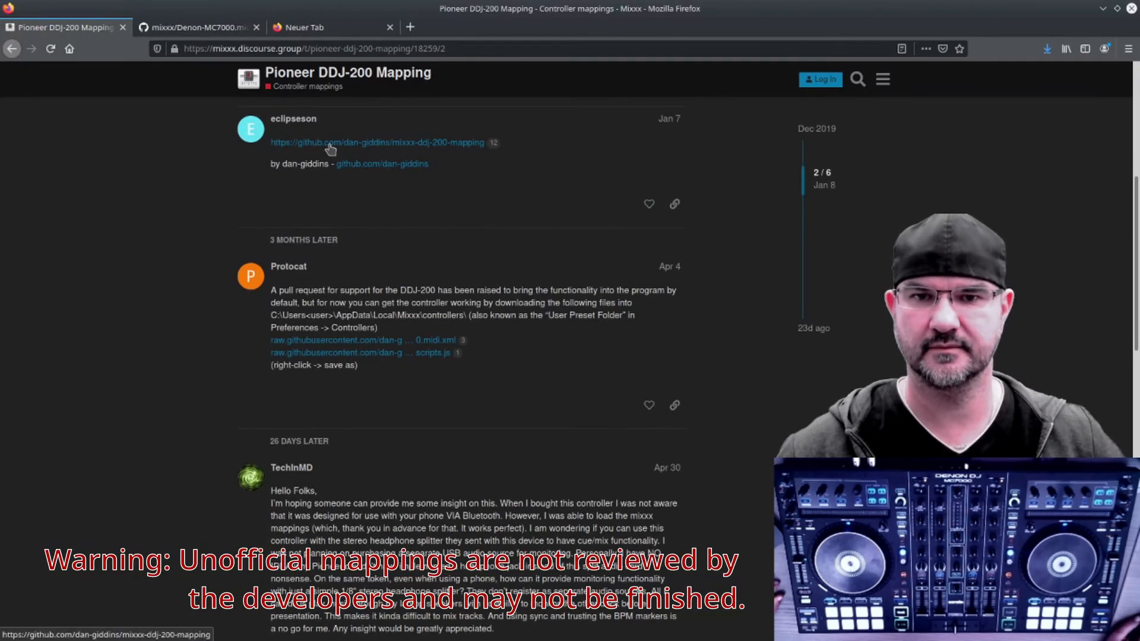
{"action": "left_click", "coordinate": [429, 146]}
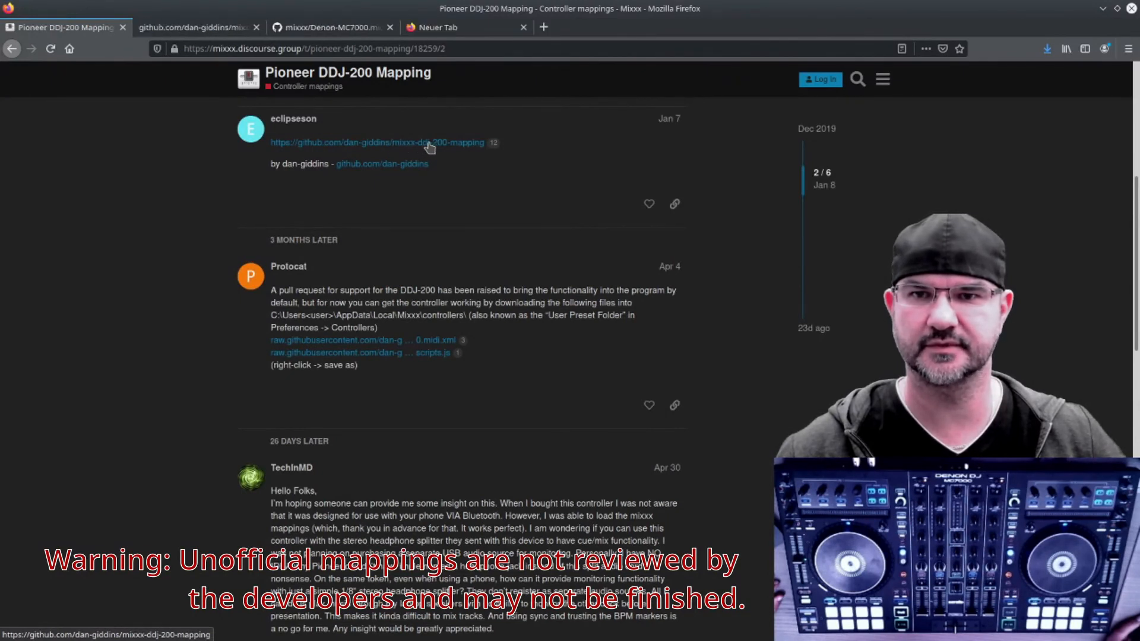
Step: Inspect the Pioneer DDJ-200.midi.xml file on GitHub and its Raw link options, then close that tab
{"action": "left_click", "coordinate": [187, 28]}
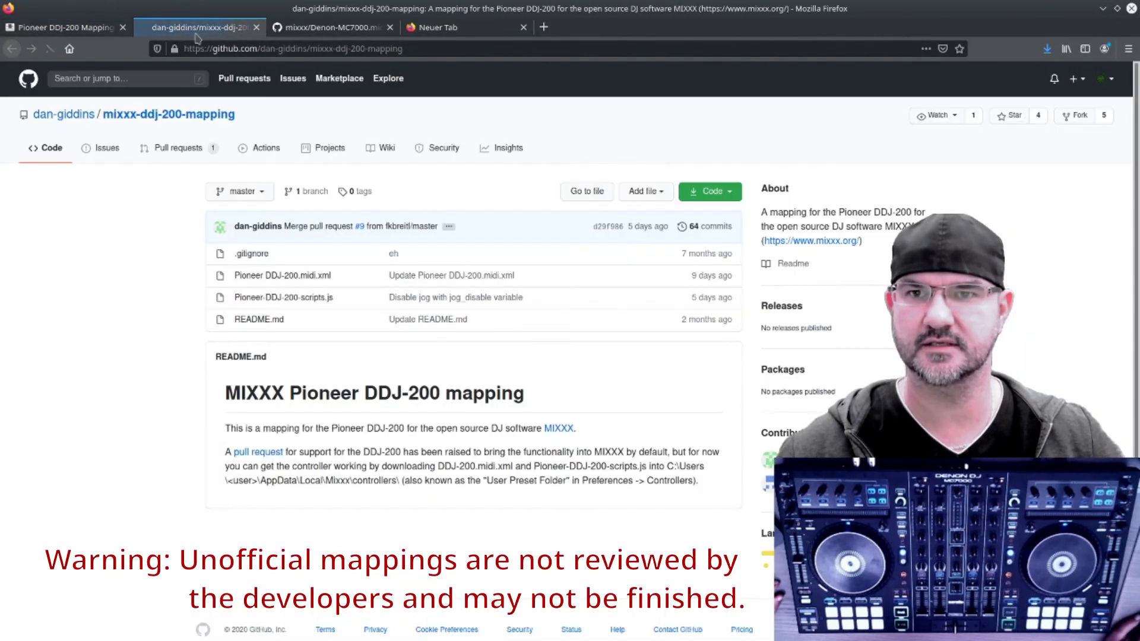
{"action": "left_click", "coordinate": [303, 277]}
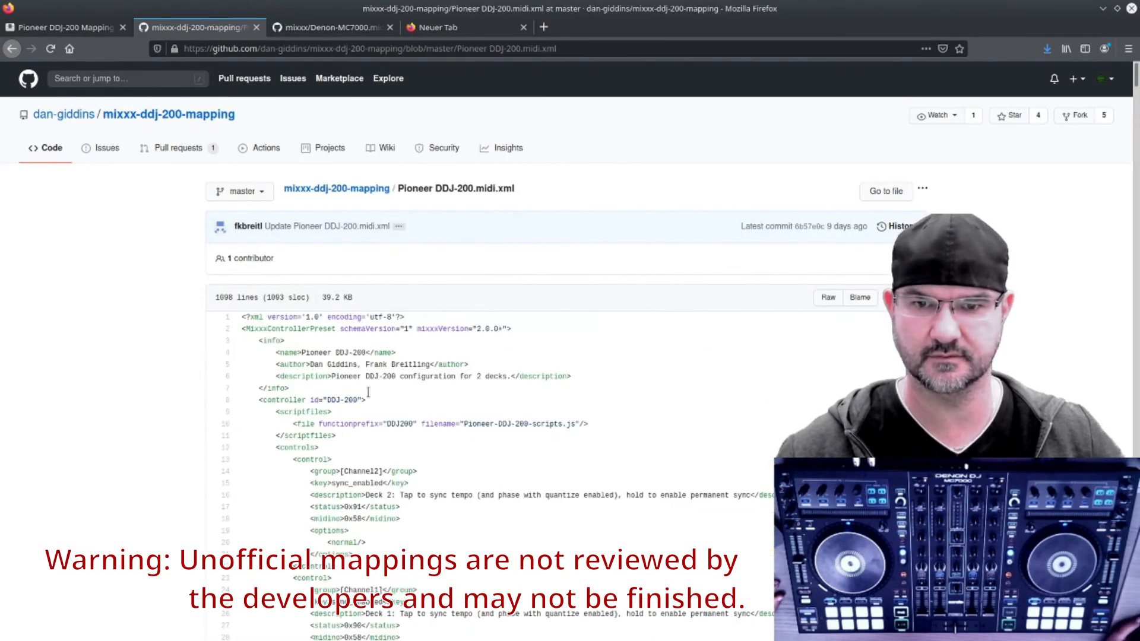
{"action": "right_click", "coordinate": [829, 298]}
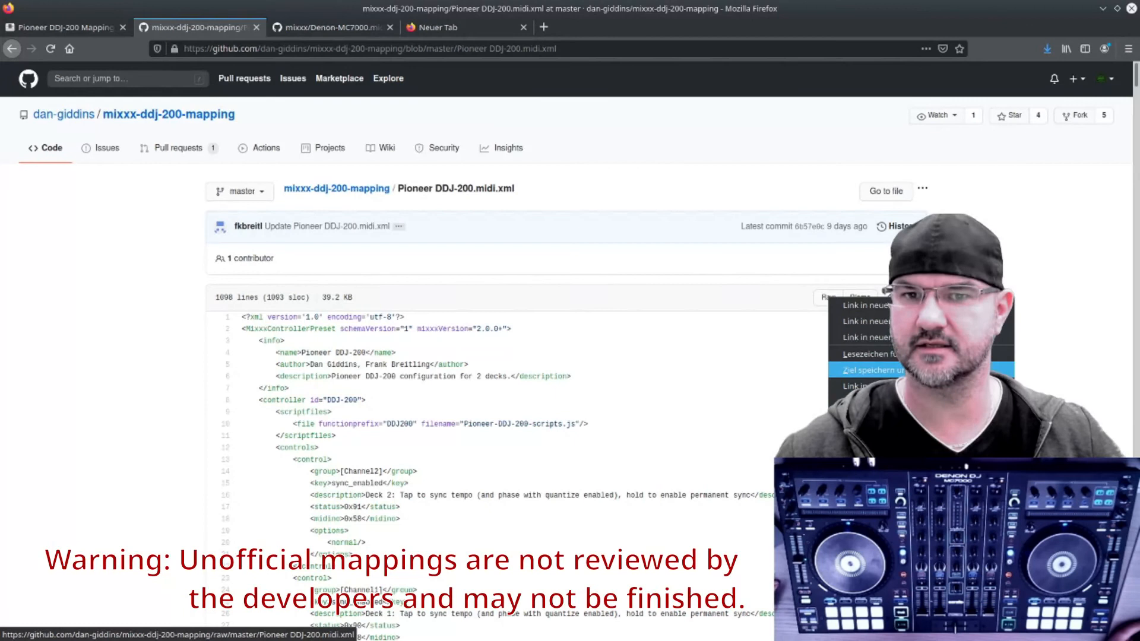
{"action": "left_click", "coordinate": [257, 29]}
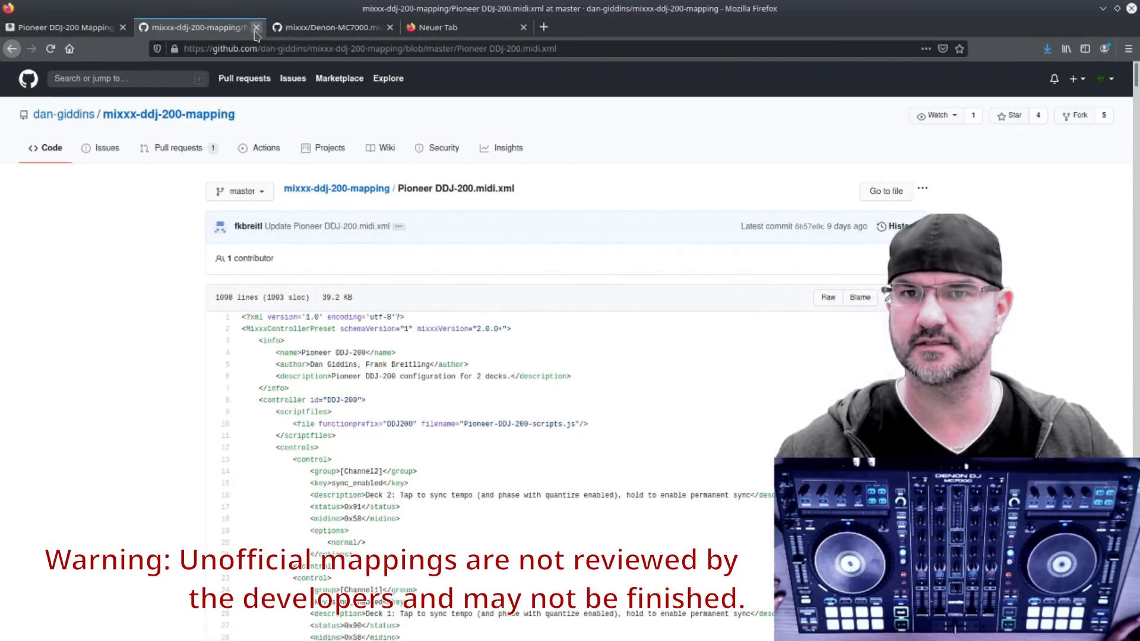
{"action": "left_click", "coordinate": [257, 28]}
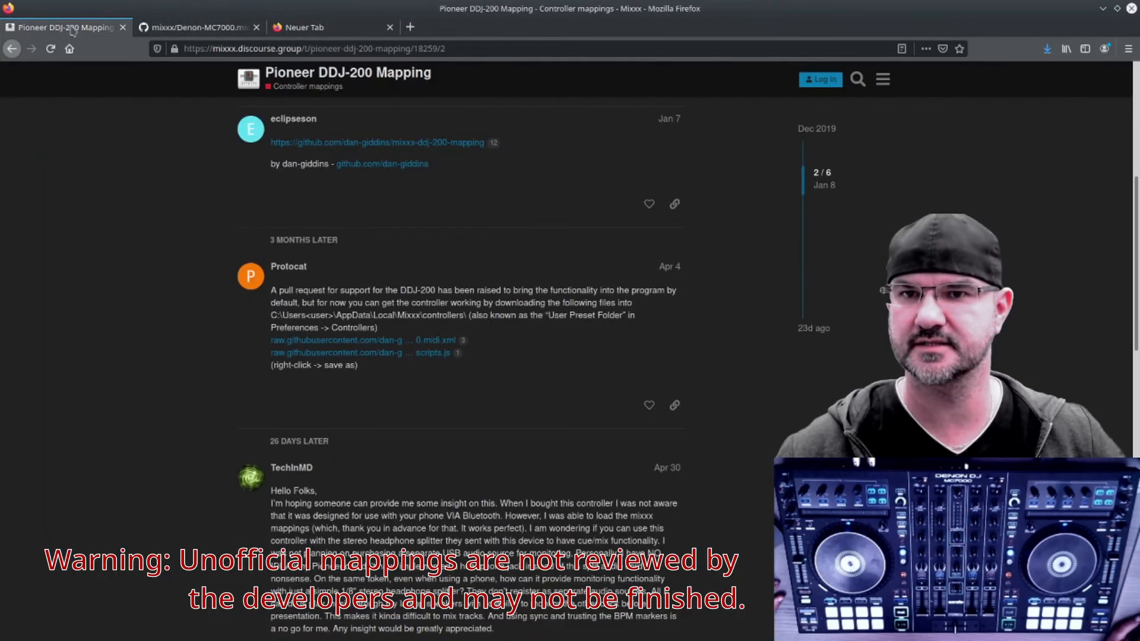
Step: Return to the forum search results and change the search term to ddj 400
{"action": "left_click", "coordinate": [11, 49]}
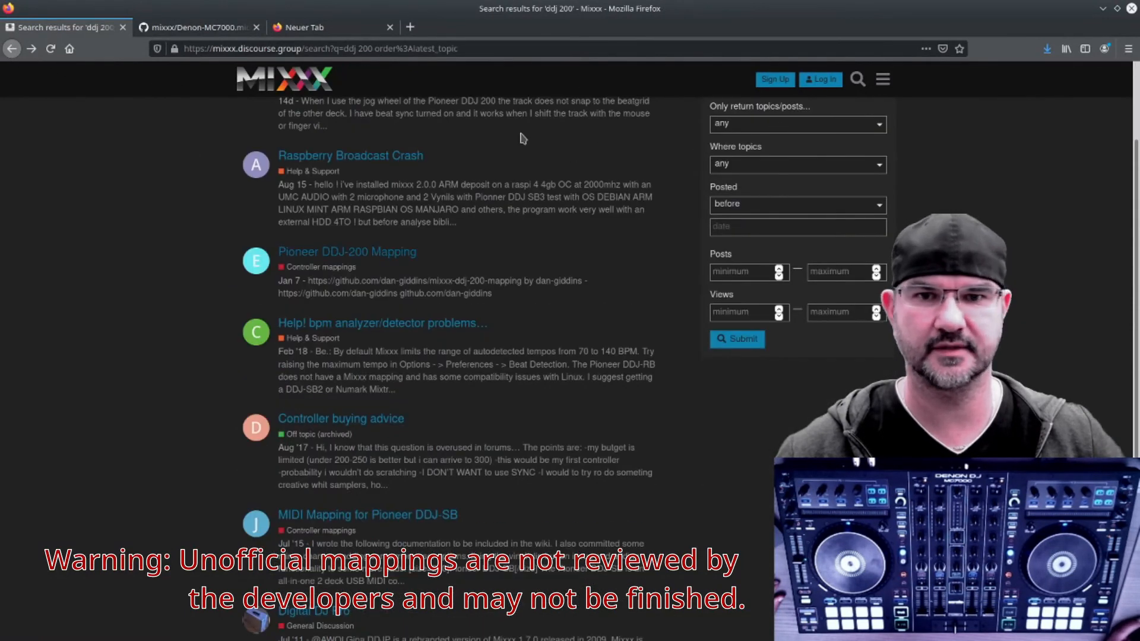
{"action": "scroll", "coordinate": [571, 208], "scroll_direction": "up", "scroll_amount": 3}
{"action": "left_click", "coordinate": [282, 119]}
{"action": "double_click", "coordinate": [267, 120]}
{"action": "type", "text": "400"}
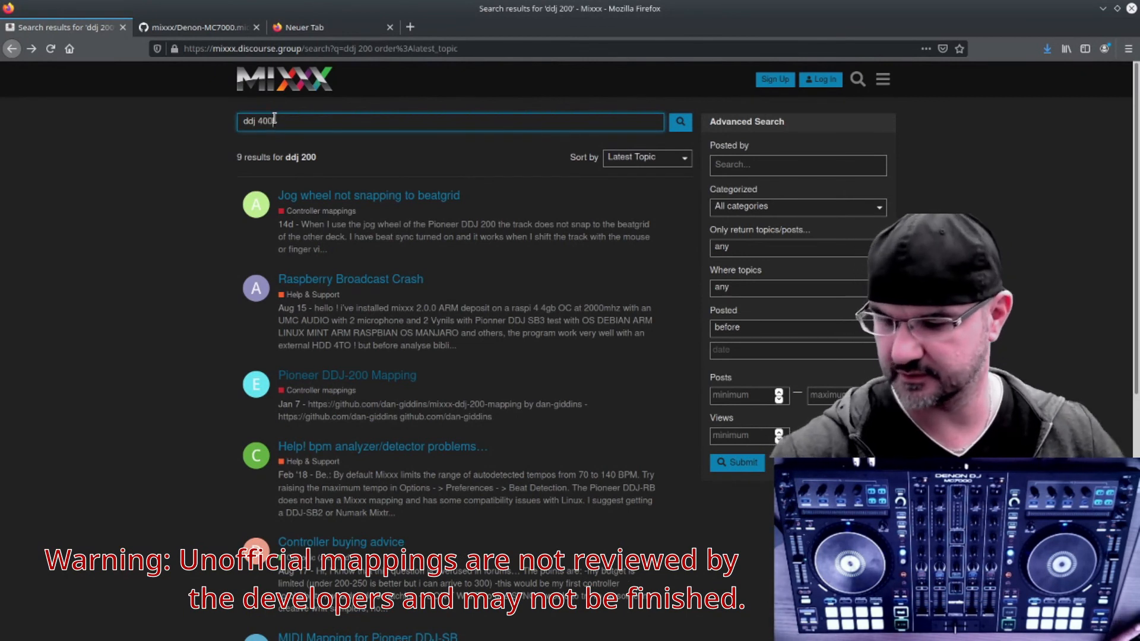
{"action": "key", "text": "Return"}
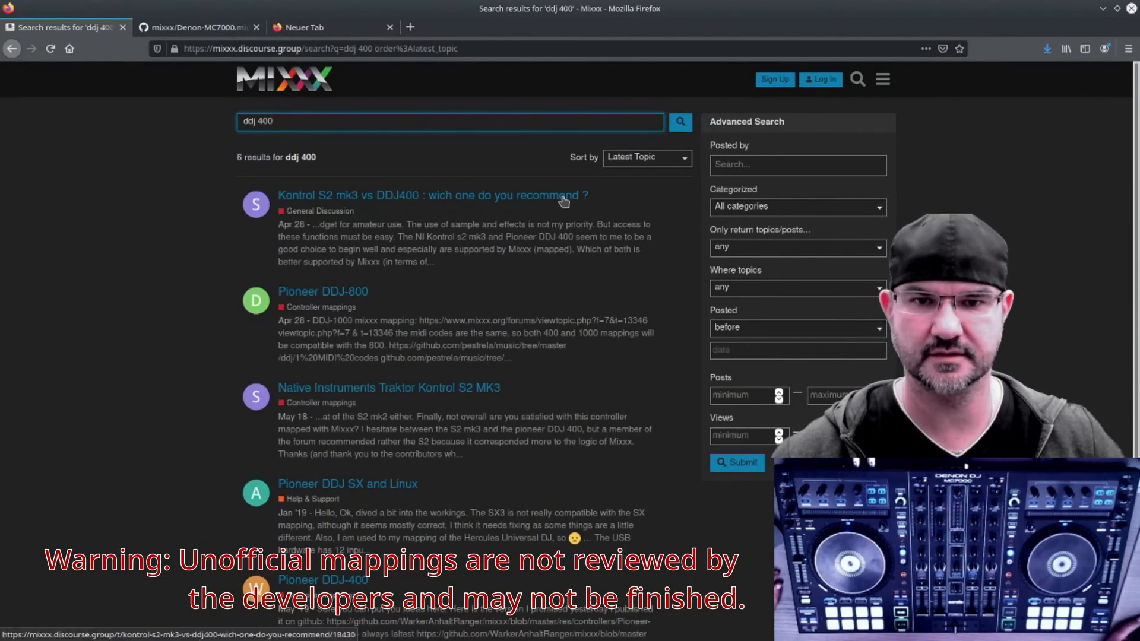
Step: Open the Pioneer DDJ-400 forum topic and follow its link to Pioneer-DDJ-400-script.js on GitHub
{"action": "scroll", "coordinate": [514, 250], "scroll_direction": "down", "scroll_amount": 3}
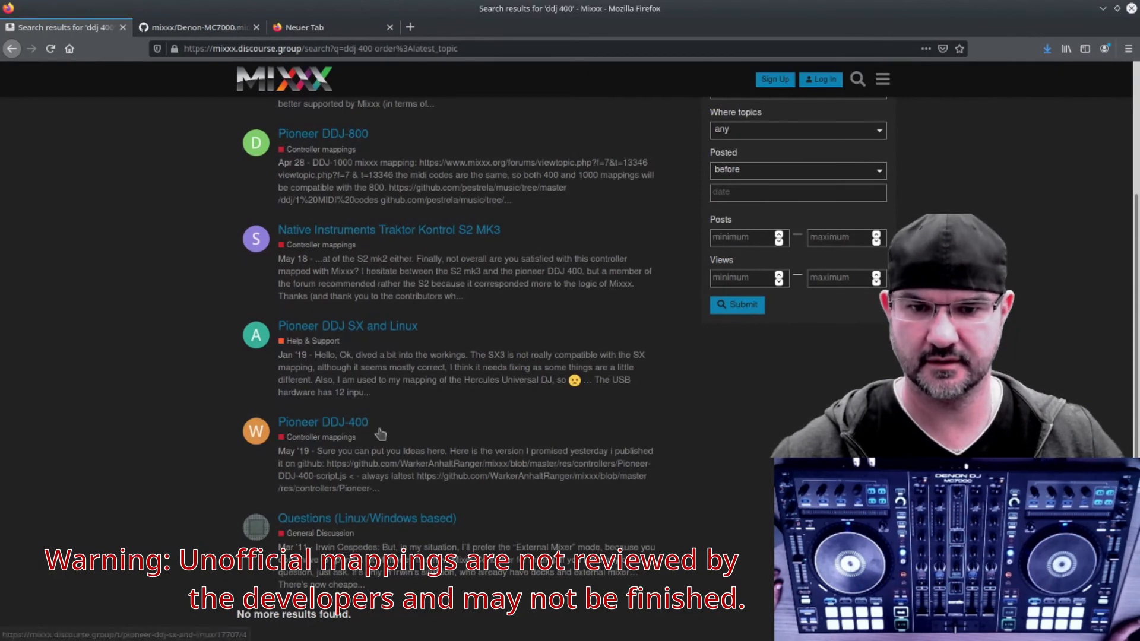
{"action": "left_click", "coordinate": [358, 423]}
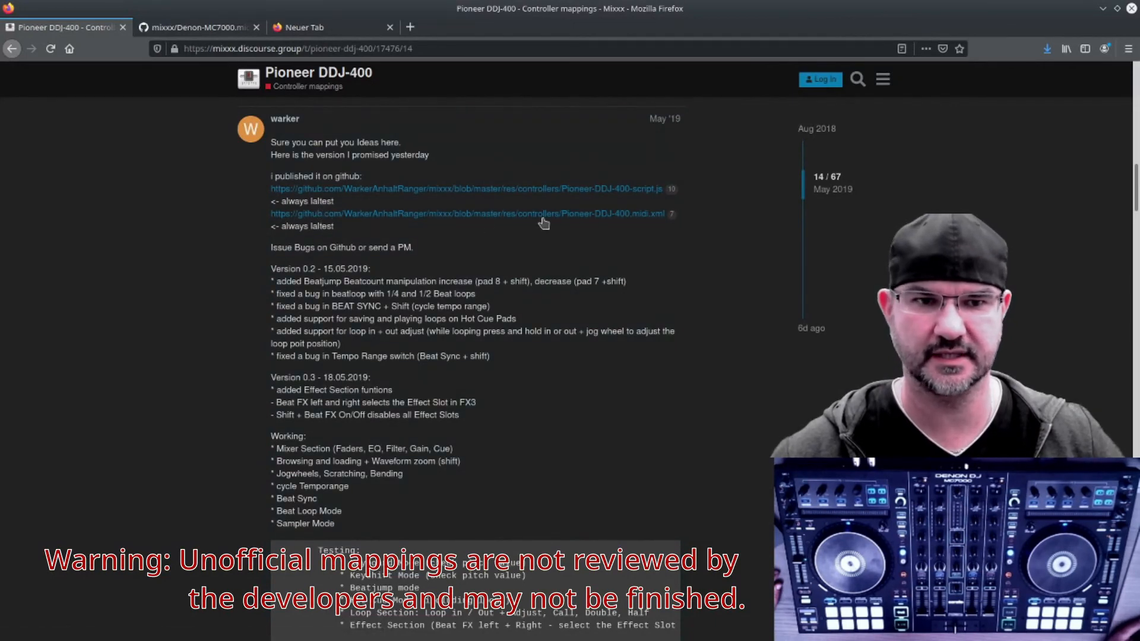
{"action": "left_click", "coordinate": [484, 190]}
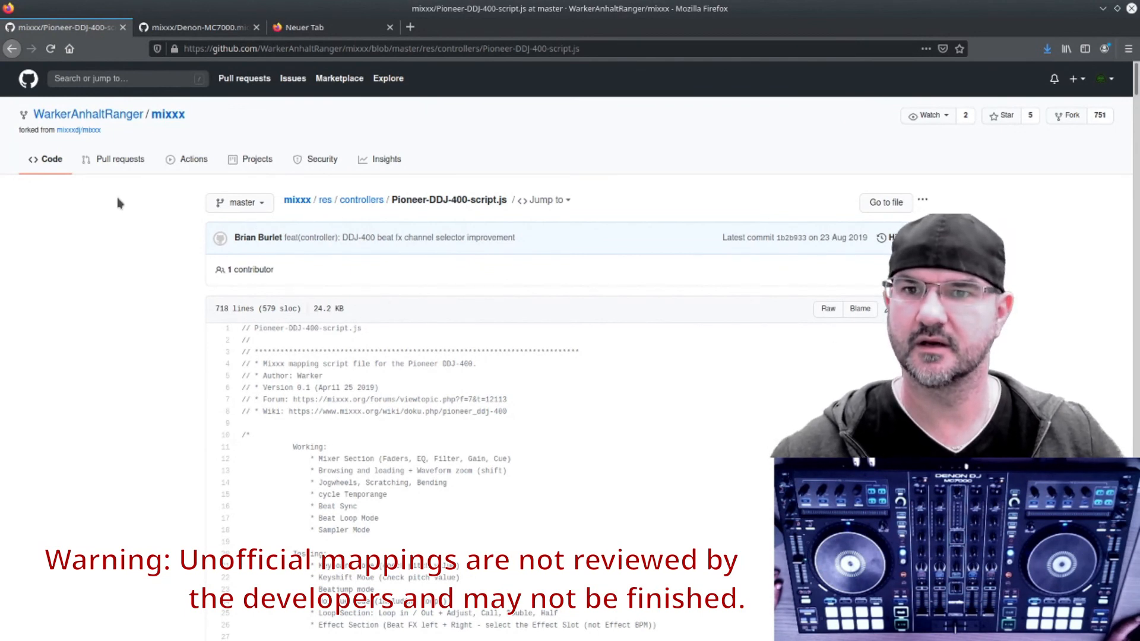
Step: Return from the script file on GitHub to the Pioneer DDJ-400 forum topic
{"action": "scroll", "coordinate": [333, 344], "scroll_direction": "down", "scroll_amount": 3}
{"action": "scroll", "coordinate": [357, 368], "scroll_direction": "up", "scroll_amount": 3}
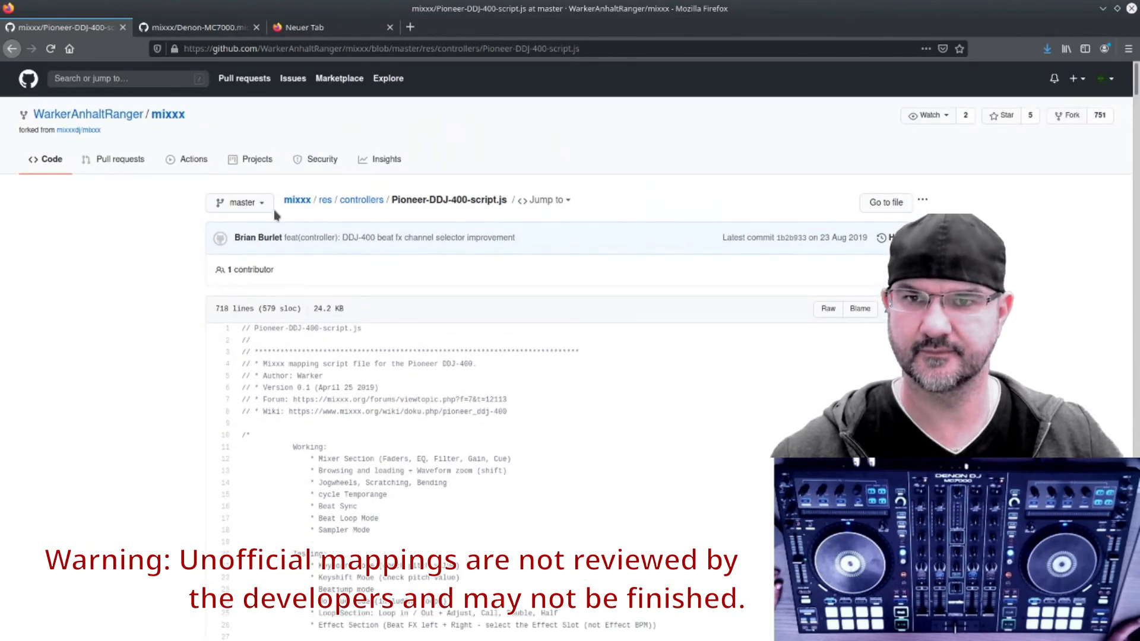
{"action": "left_click", "coordinate": [12, 50]}
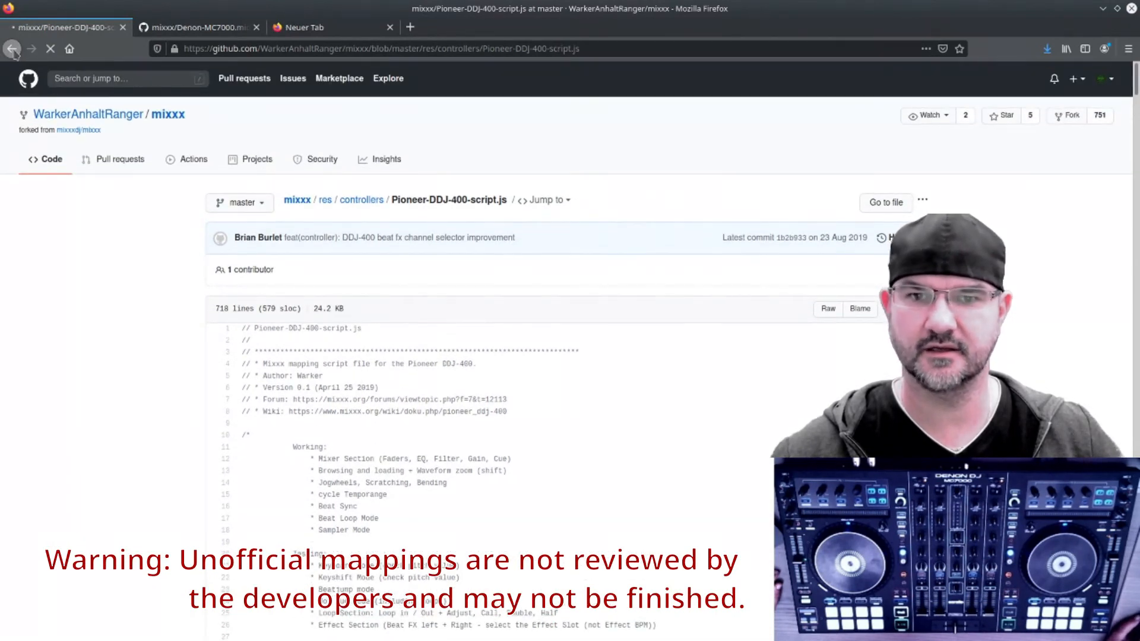